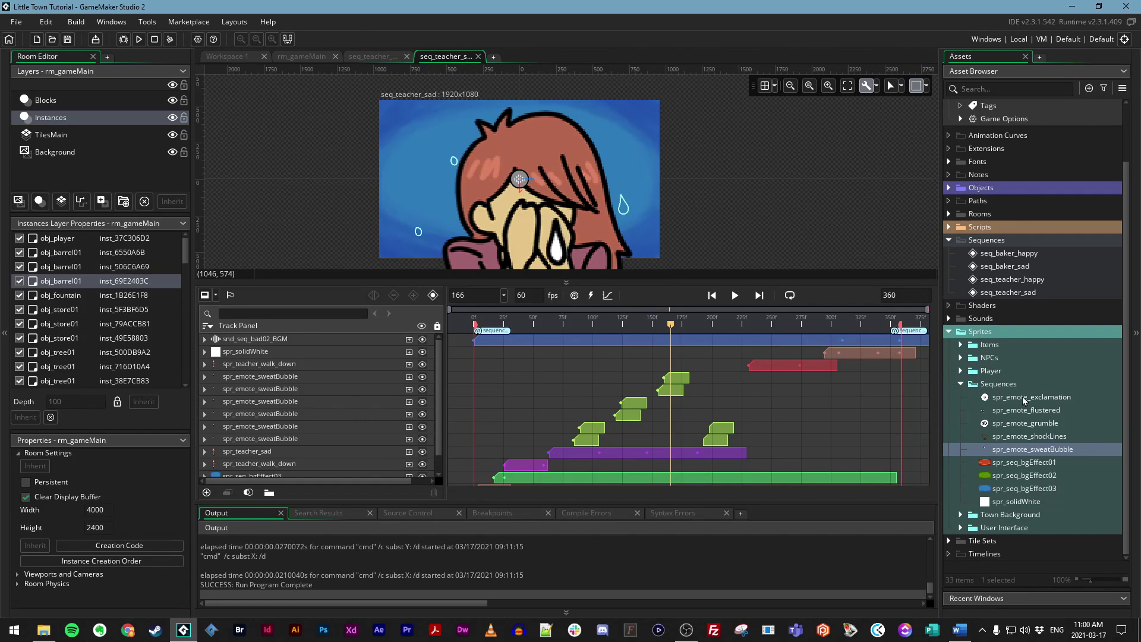
Close both open teacher sequences and expand the Grocer folder under the NPCs sprites, collapsing the Sequences and Teacher sprite folders
{"action": "left_click", "coordinate": [478, 56]}
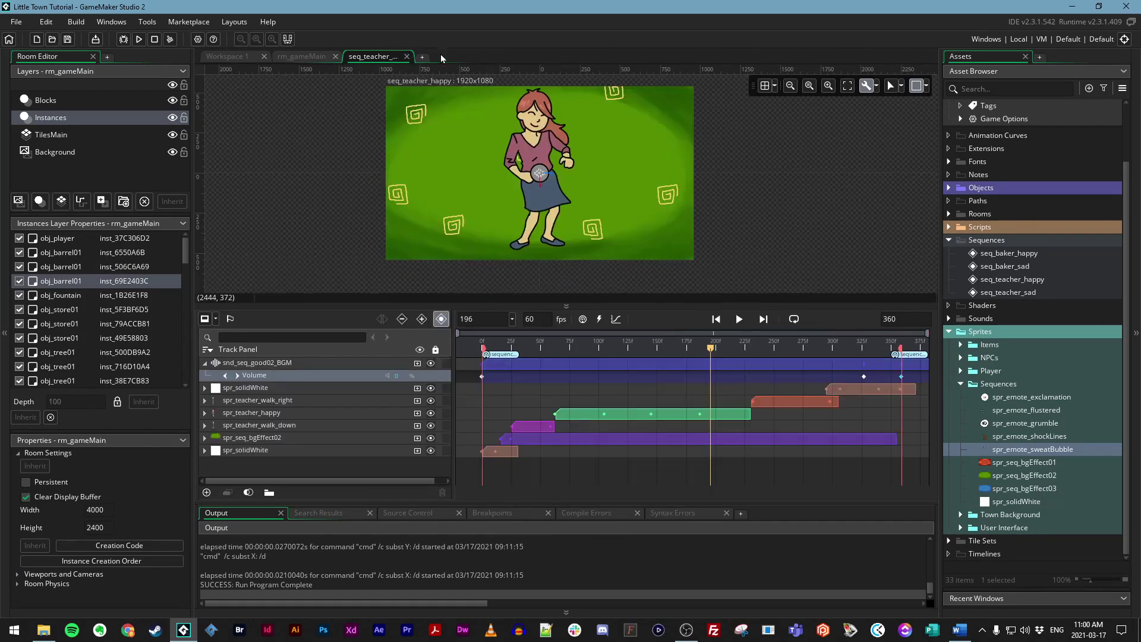
{"action": "left_click", "coordinate": [408, 56]}
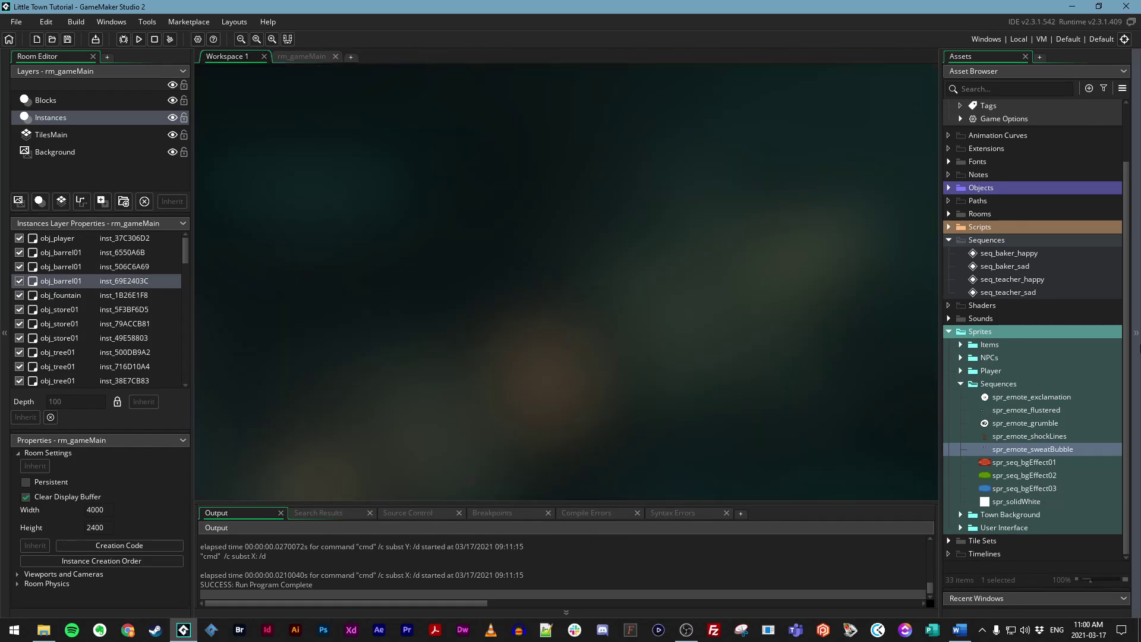
{"action": "left_click", "coordinate": [959, 384]}
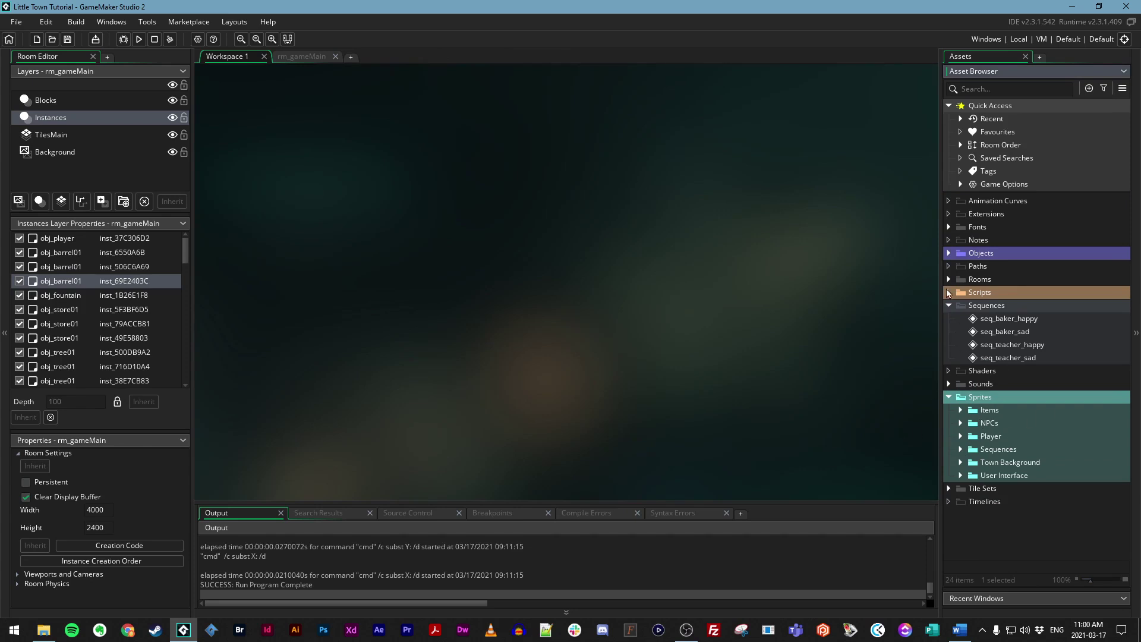
{"action": "left_click", "coordinate": [961, 422]}
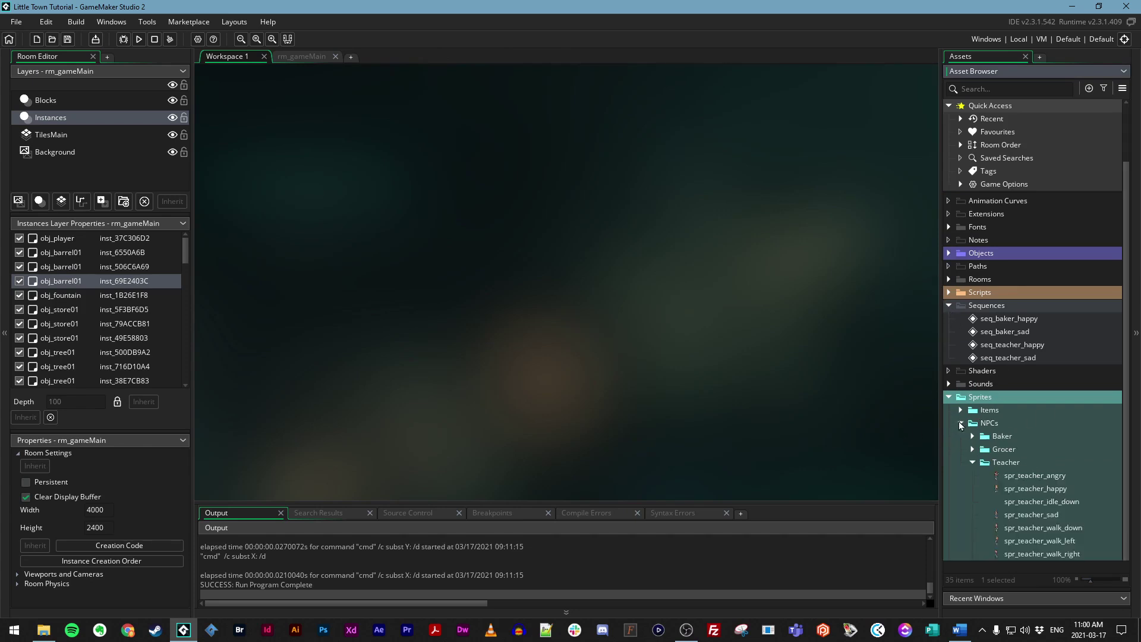
{"action": "left_click", "coordinate": [972, 462]}
{"action": "left_click", "coordinate": [973, 450]}
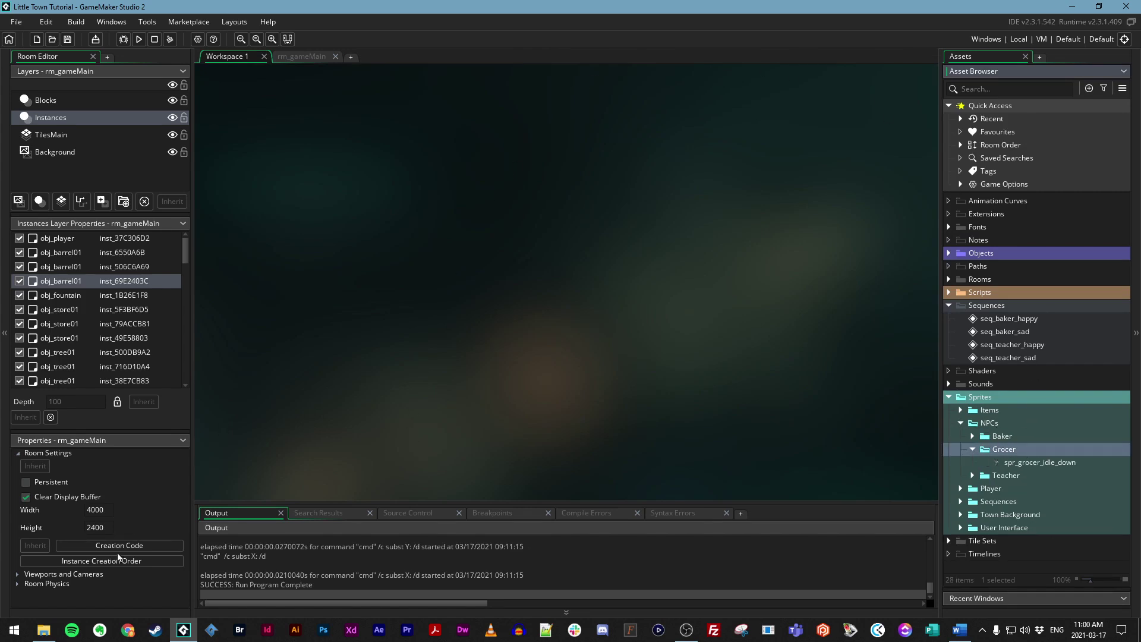
Switch to File Explorer and open the Characters and Items folder inside Assets > Sprites
{"action": "left_click", "coordinate": [44, 630]}
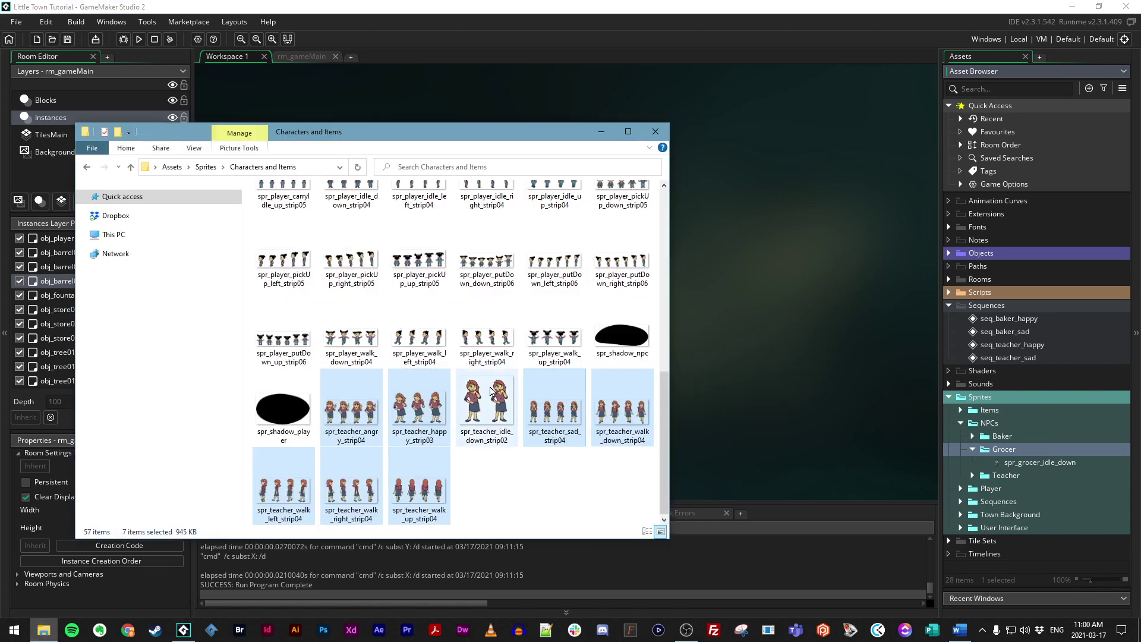
{"action": "left_click", "coordinate": [172, 167]}
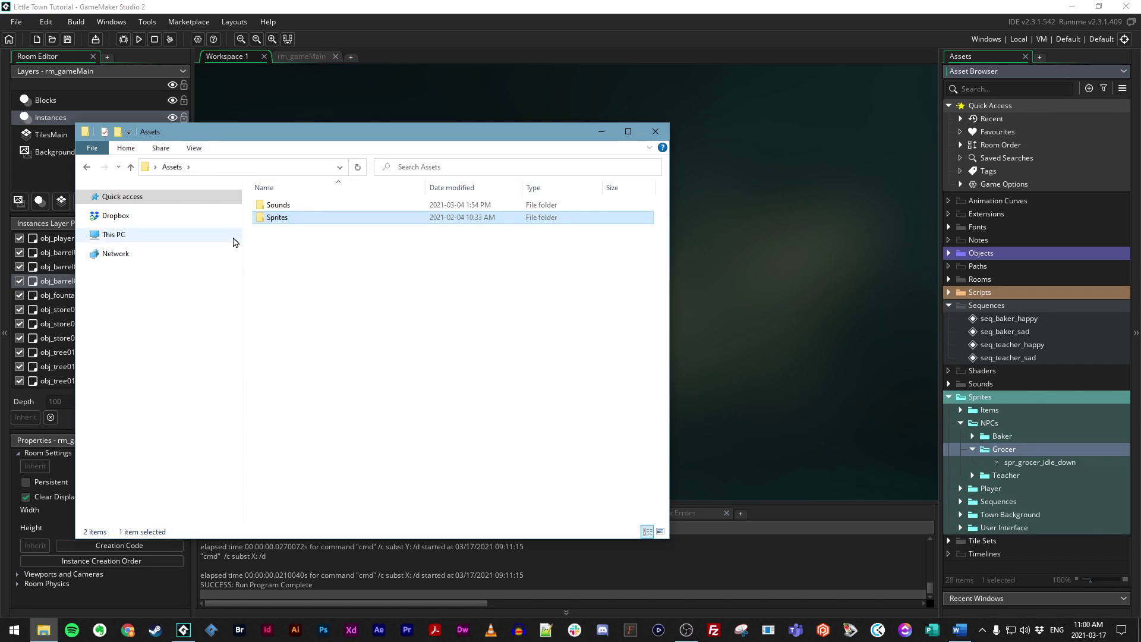
{"action": "double_click", "coordinate": [290, 220]}
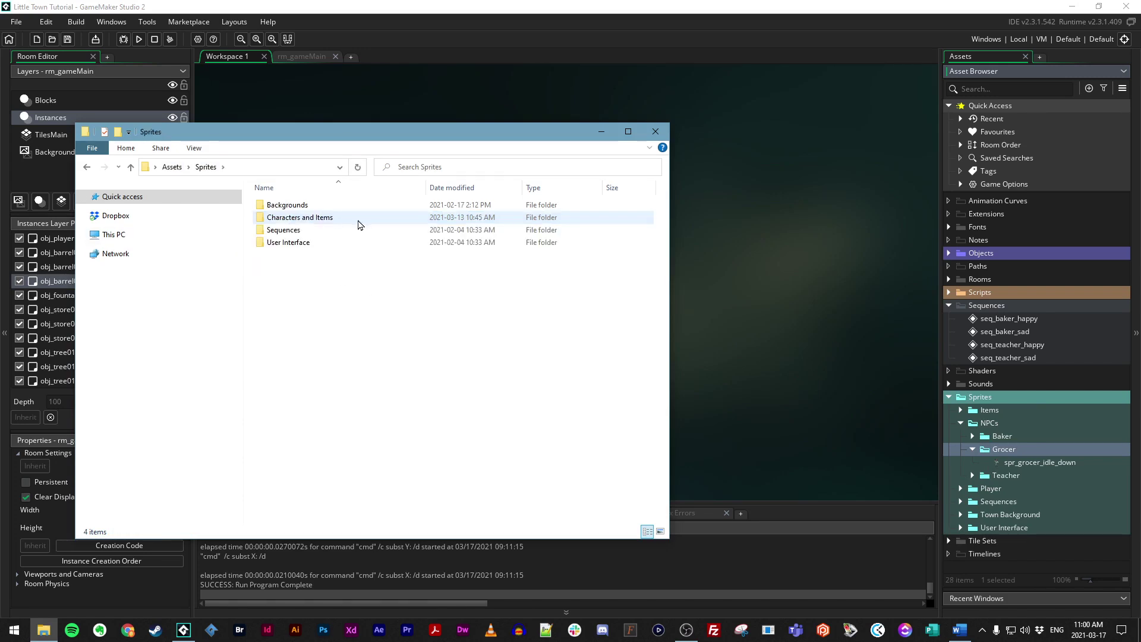
{"action": "double_click", "coordinate": [319, 222]}
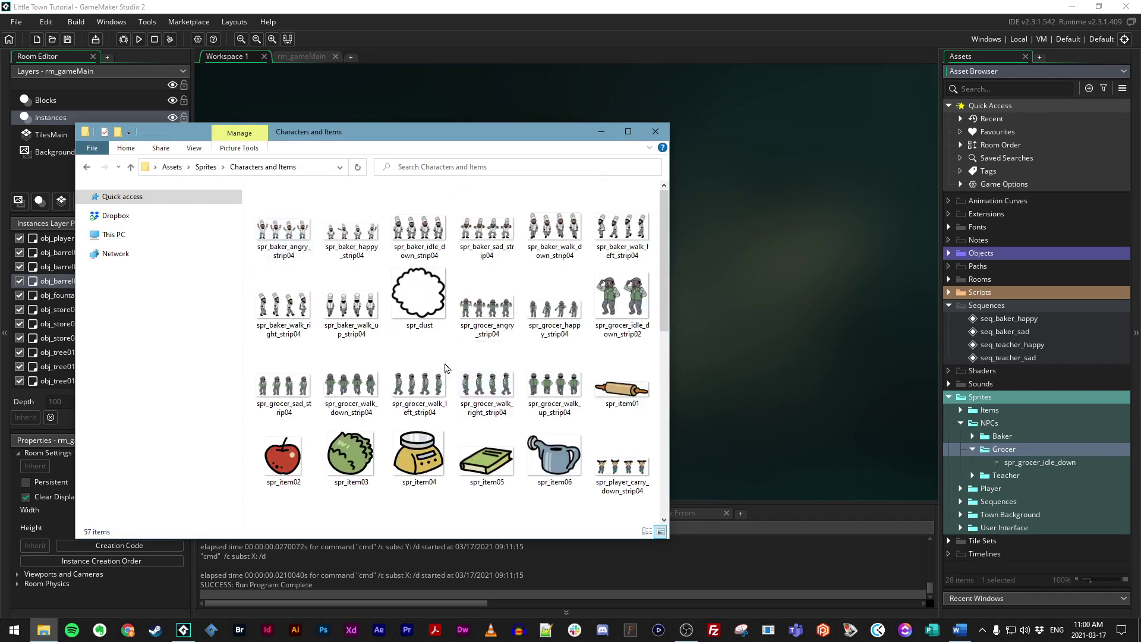
{"action": "scroll", "coordinate": [663, 300], "scroll_direction": "down", "scroll_amount": 2}
{"action": "scroll", "coordinate": [669, 286], "scroll_direction": "up", "scroll_amount": 2}
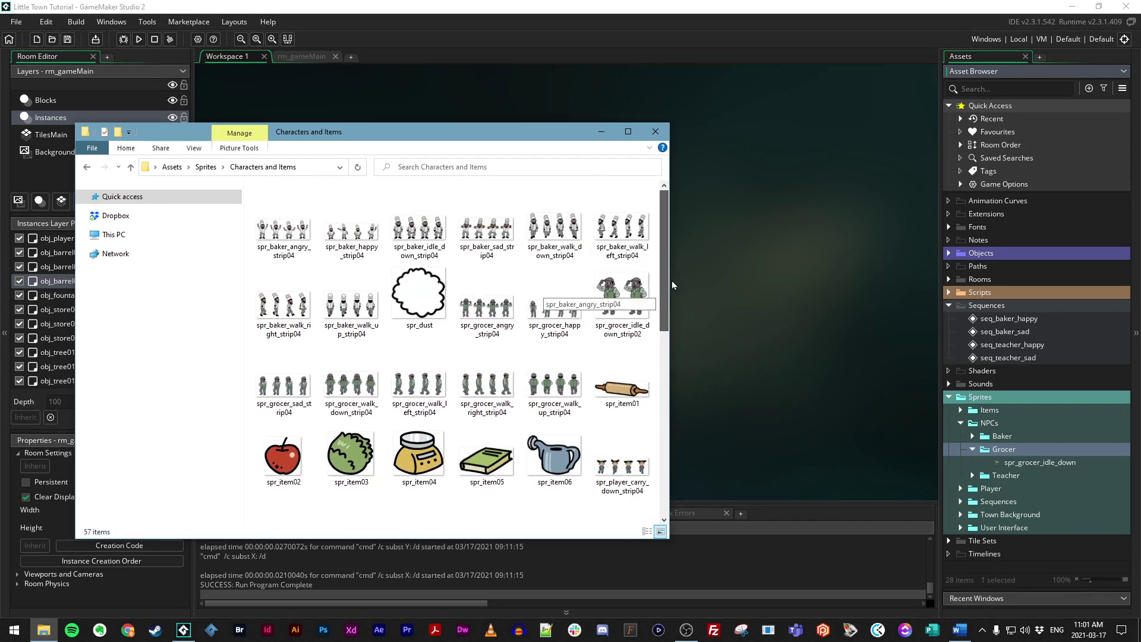
Import the grocer's angry, happy, sad, walk down, walk left, walk right and walk up strips into the Grocer sprite folder
{"action": "left_click", "coordinate": [470, 306]}
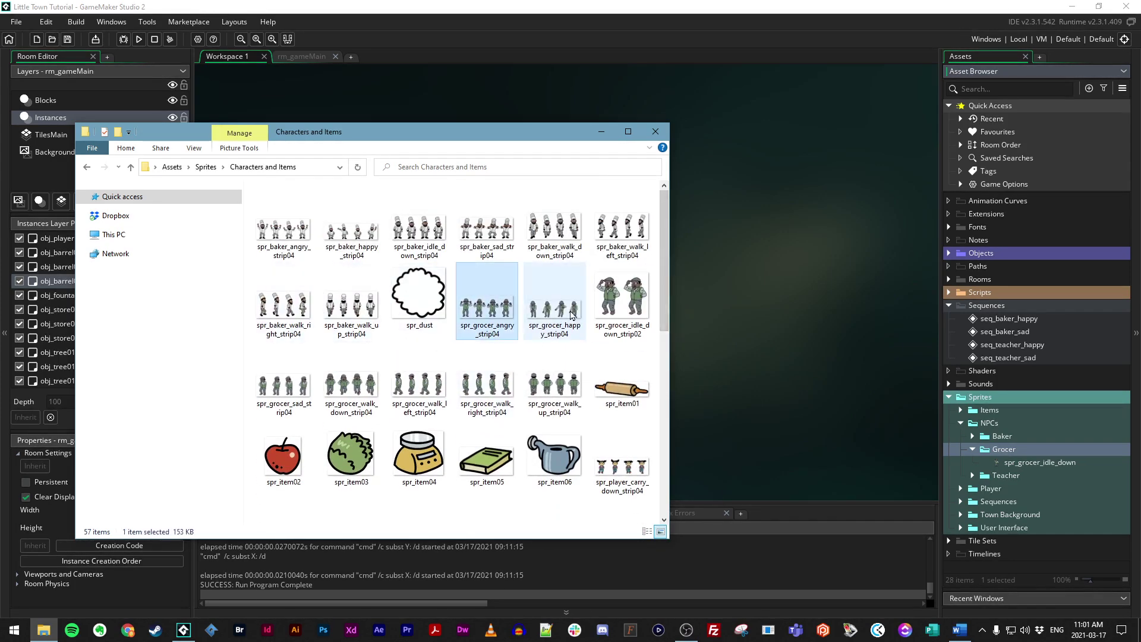
{"action": "left_click", "coordinate": [555, 306], "text": "ctrl"}
{"action": "left_click", "coordinate": [283, 383], "text": "ctrl"}
{"action": "left_click", "coordinate": [357, 390], "text": "ctrl"}
{"action": "left_click", "coordinate": [419, 389], "text": "ctrl"}
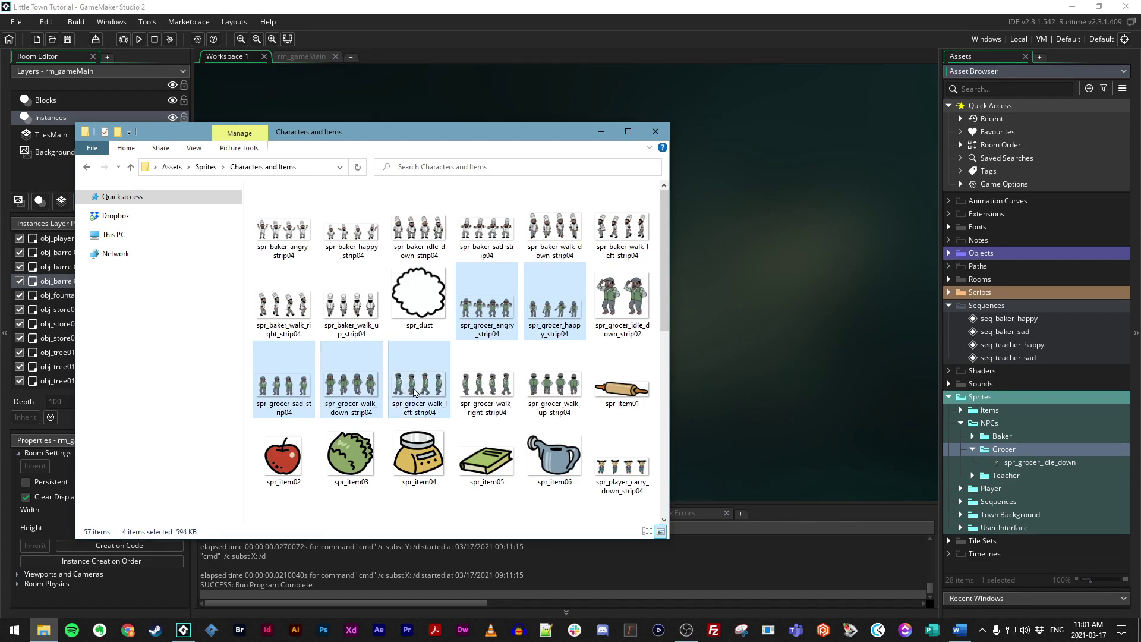
{"action": "left_click", "coordinate": [487, 389], "text": "ctrl"}
{"action": "left_click", "coordinate": [547, 391], "text": "ctrl"}
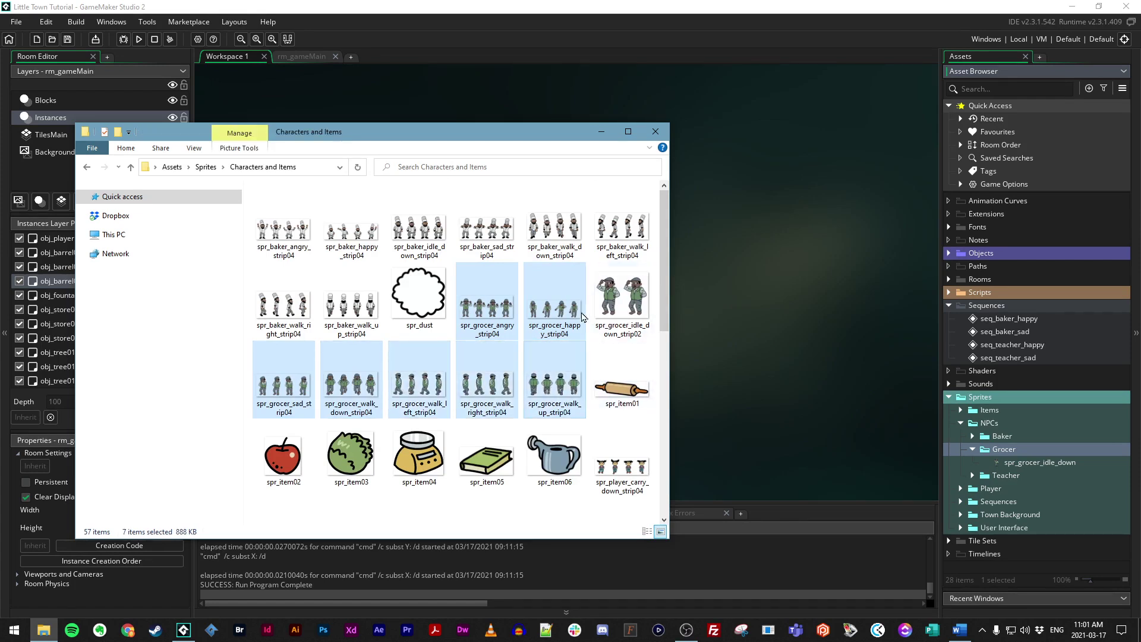
{"action": "left_click_drag", "start_coordinate": [565, 313], "coordinate": [1013, 452]}
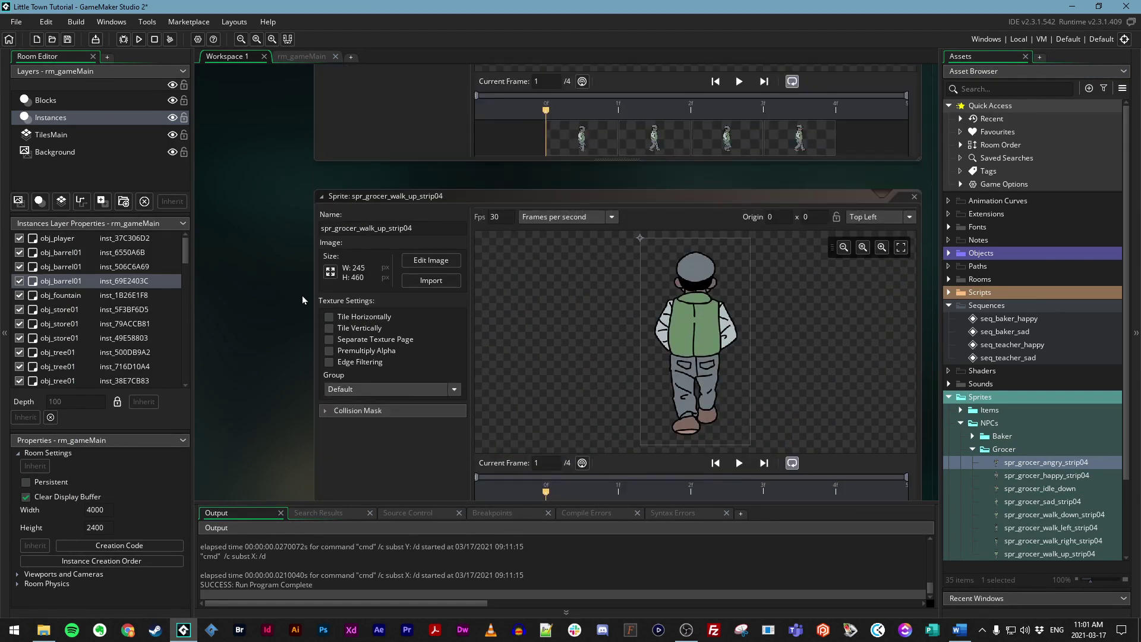
Set the grocer's walk-up sprite to 10 frames per second with its origin between the feet, and remove the strip suffix from its name
{"action": "scroll", "coordinate": [303, 296], "scroll_direction": "down", "scroll_amount": 1}
{"action": "left_click", "coordinate": [738, 392]}
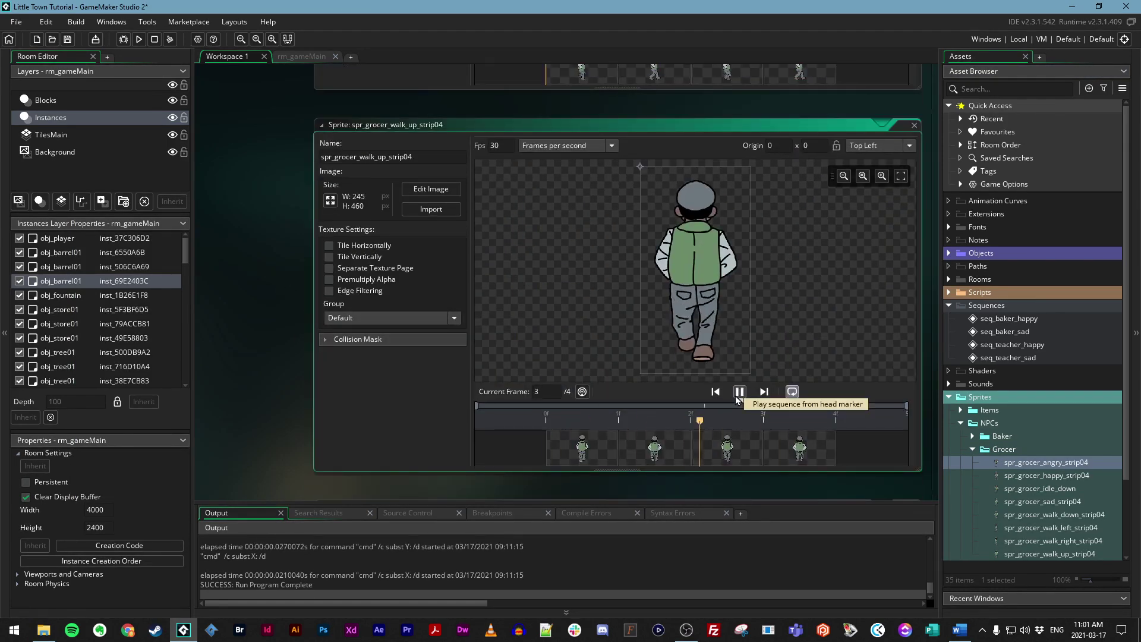
{"action": "left_click", "coordinate": [738, 391]}
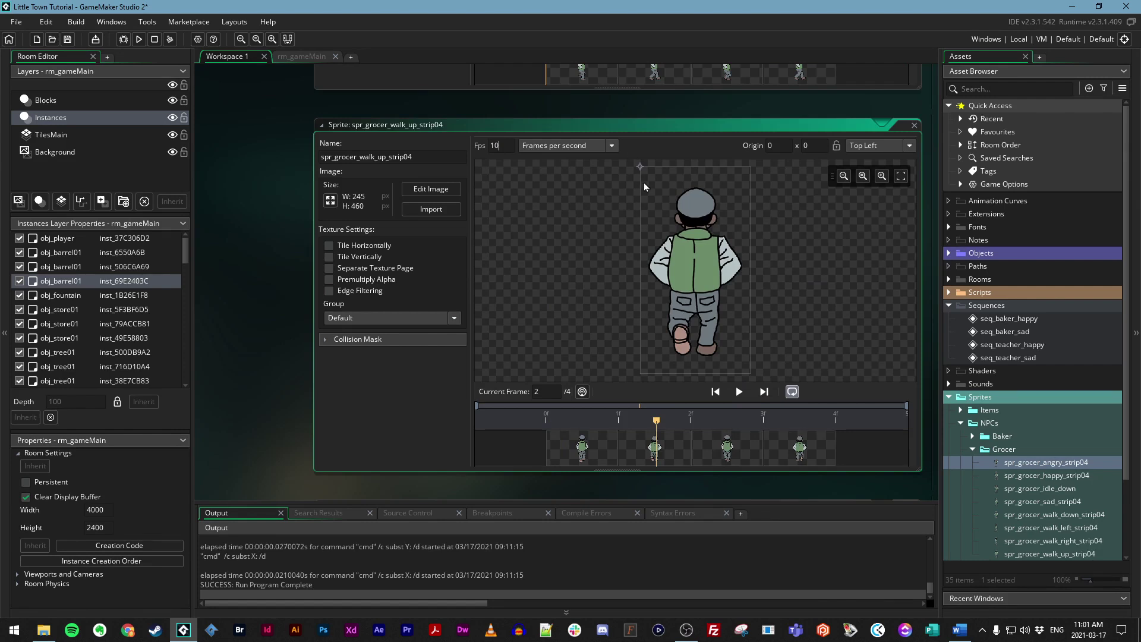
{"action": "left_click_drag", "start_coordinate": [642, 173], "coordinate": [698, 355]}
{"action": "key", "text": "BackSpace"}
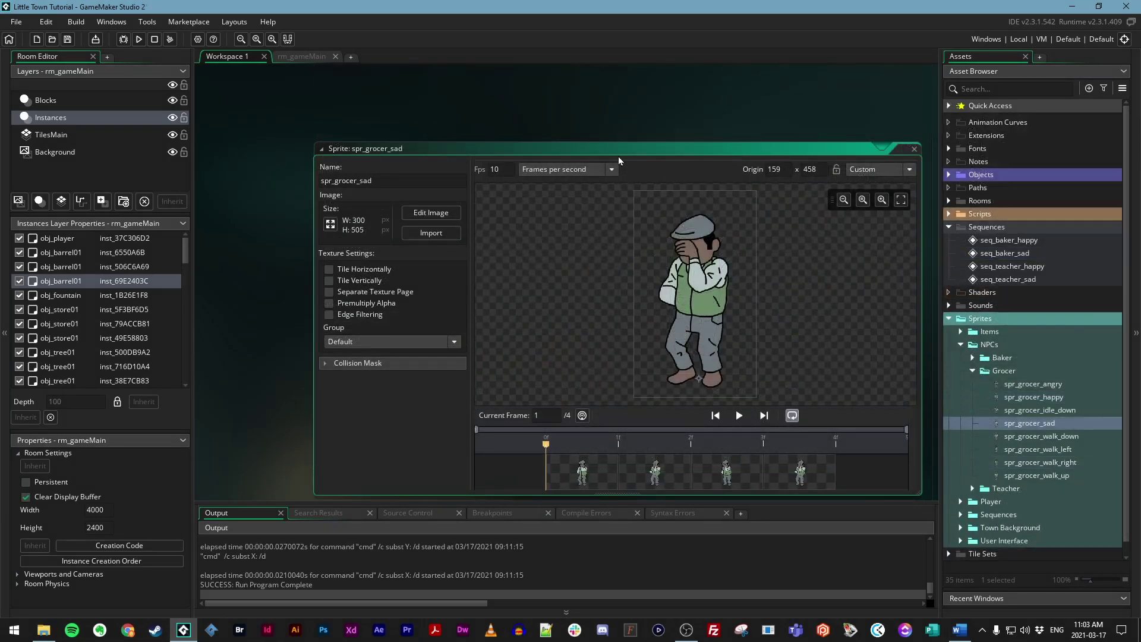
Preview the spr_grocer_sad animation and close its sprite window
{"action": "left_click_drag", "start_coordinate": [634, 146], "coordinate": [568, 93]}
{"action": "left_click", "coordinate": [672, 362]}
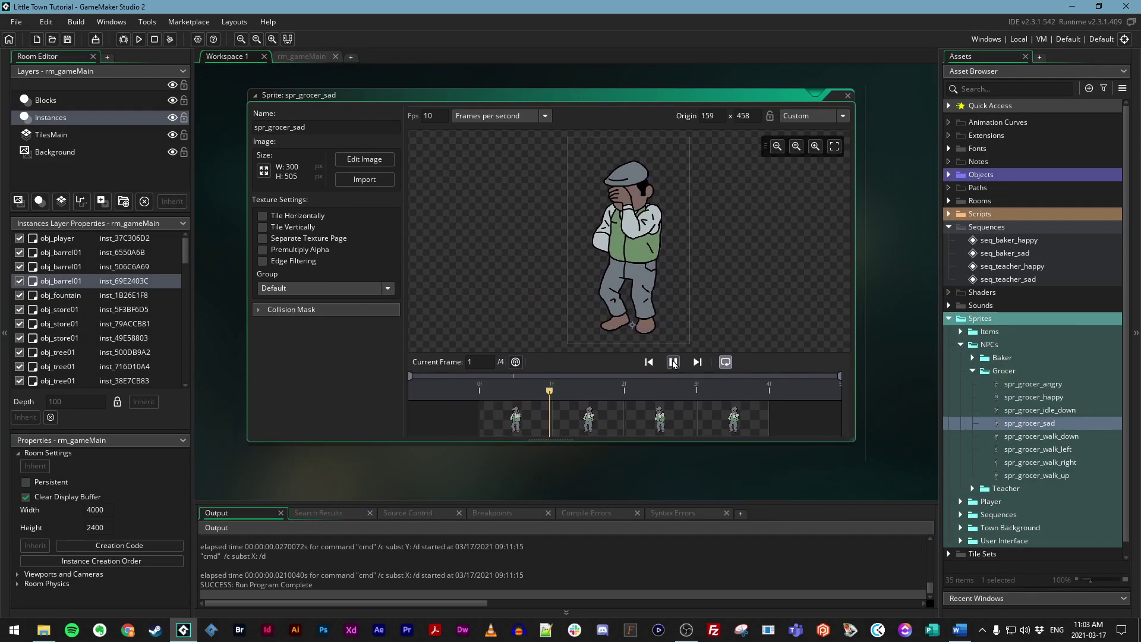
{"action": "left_click", "coordinate": [846, 96]}
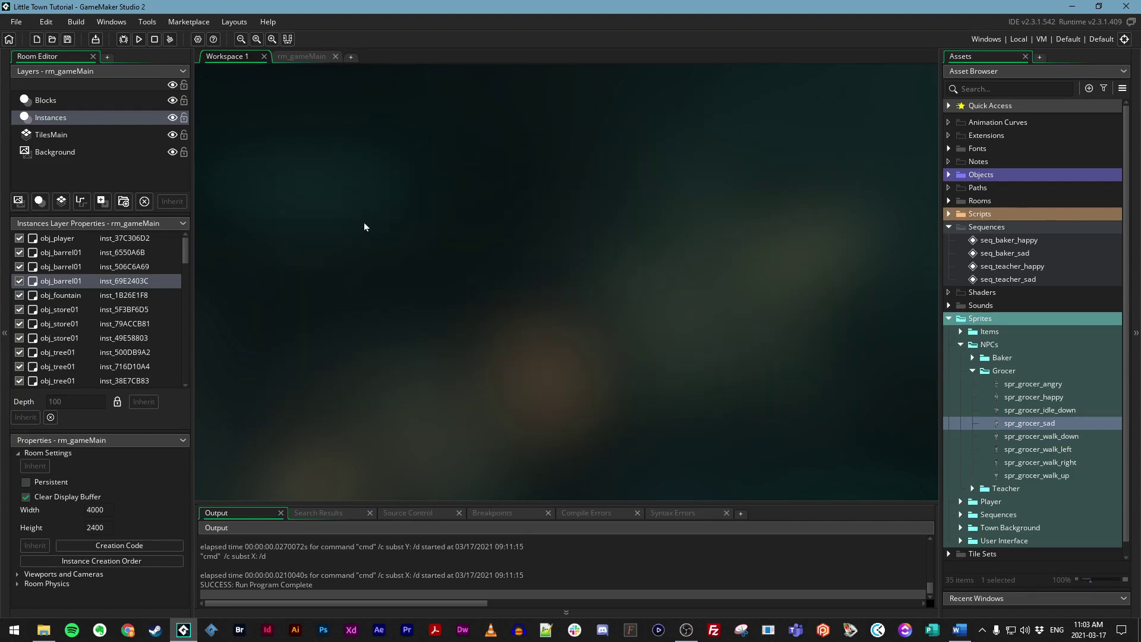
Review the existing seq_teacher_sad, seq_teacher_happy and seq_baker_happy sequences, leaving only seq_teacher_sad open
{"action": "double_click", "coordinate": [1002, 278]}
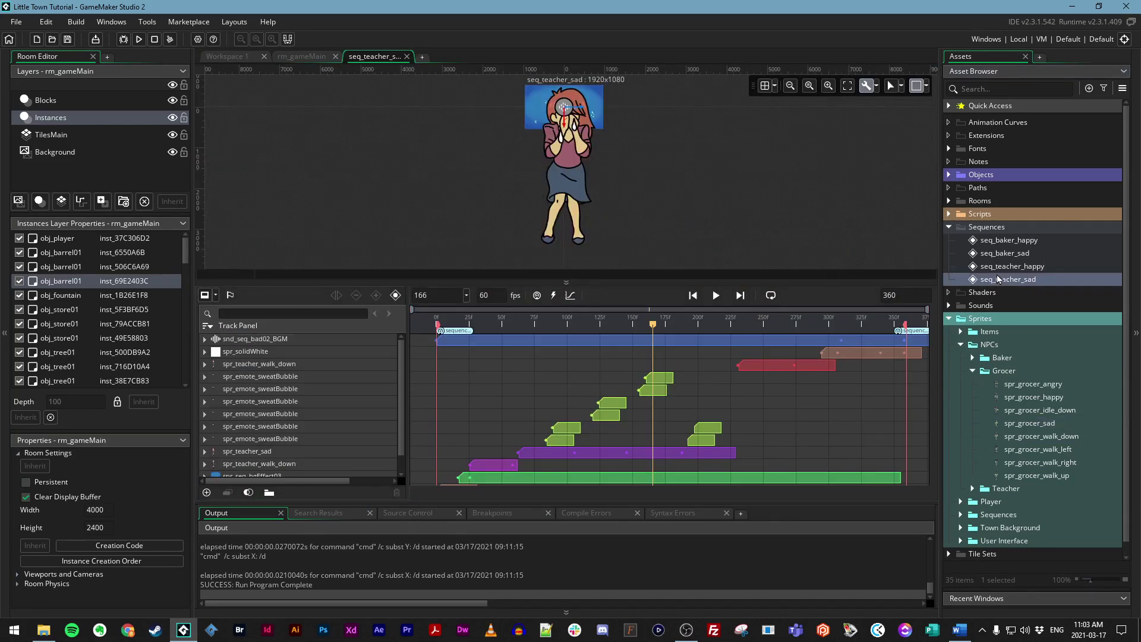
{"action": "double_click", "coordinate": [1001, 266]}
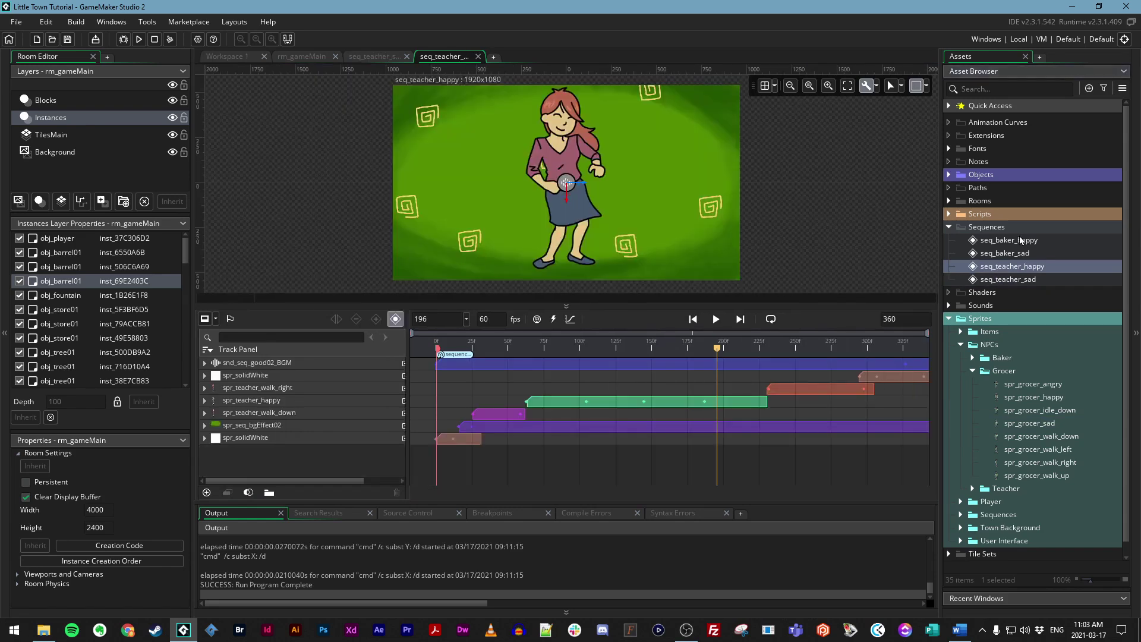
{"action": "double_click", "coordinate": [1019, 240]}
{"action": "double_click", "coordinate": [989, 280]}
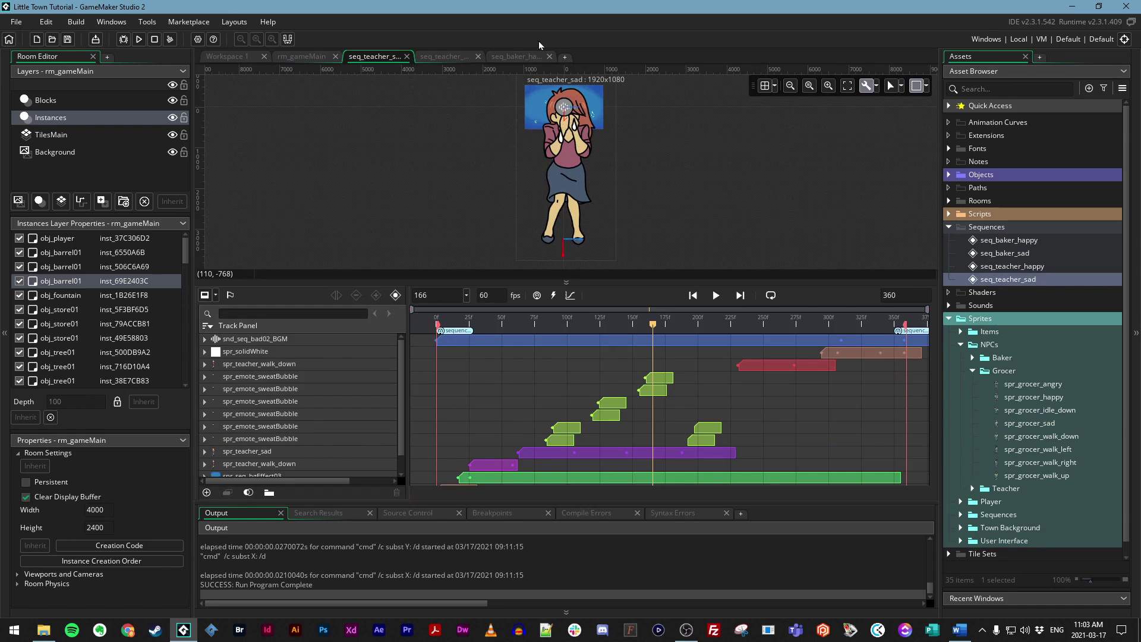
{"action": "left_click", "coordinate": [478, 56]}
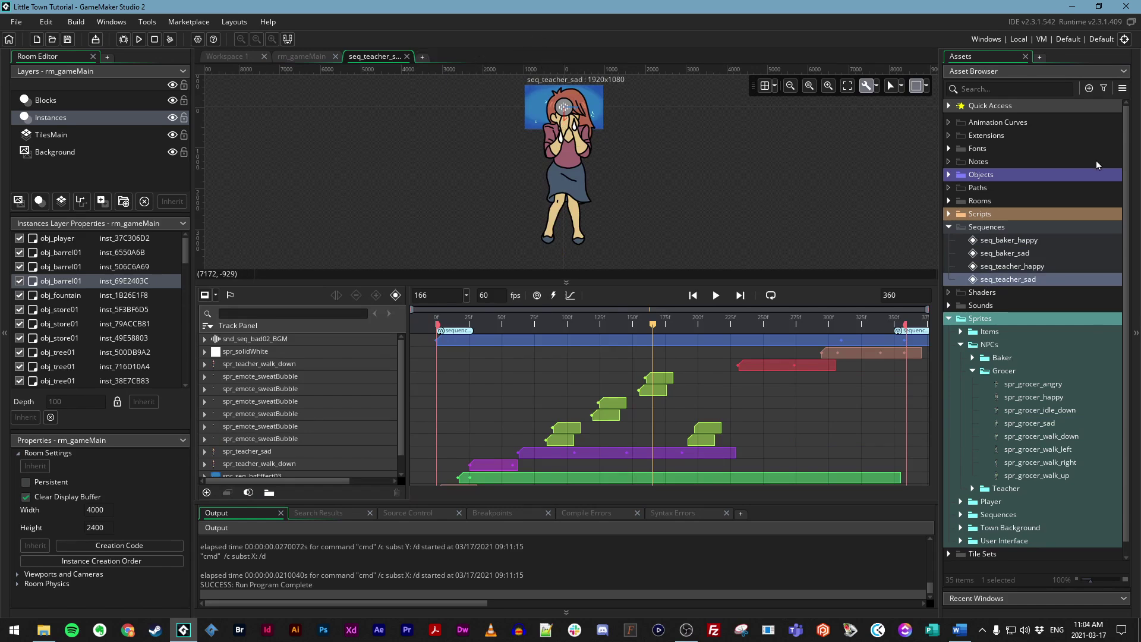
Duplicate the seq_teacher_happy sequence and name the copy seq_grocer_happy
{"action": "left_click", "coordinate": [1018, 256]}
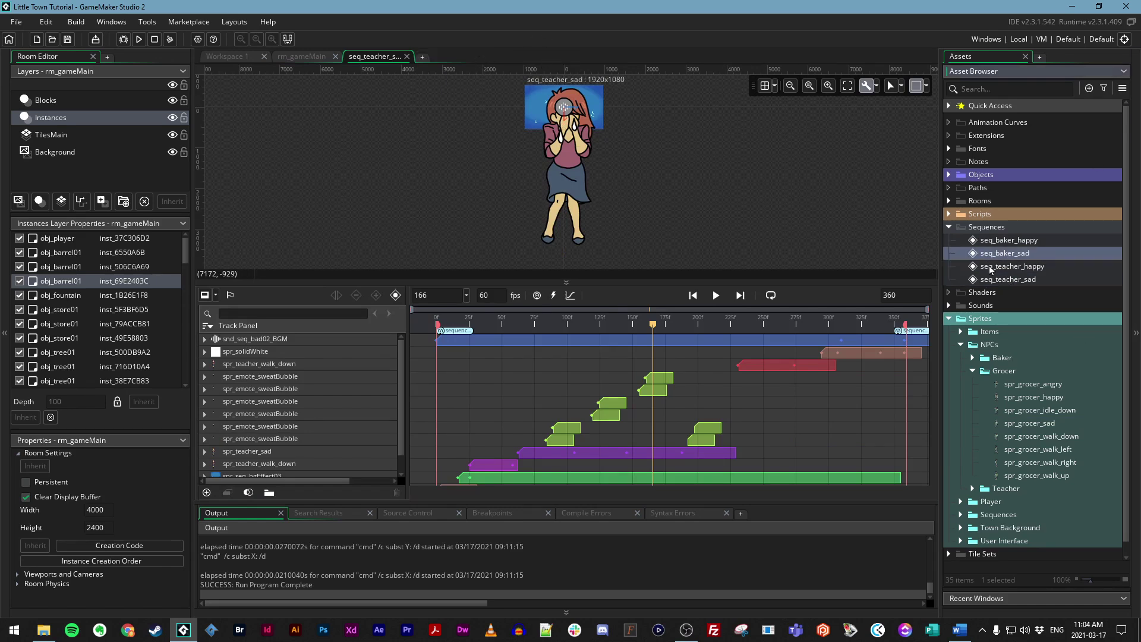
{"action": "left_click", "coordinate": [990, 268]}
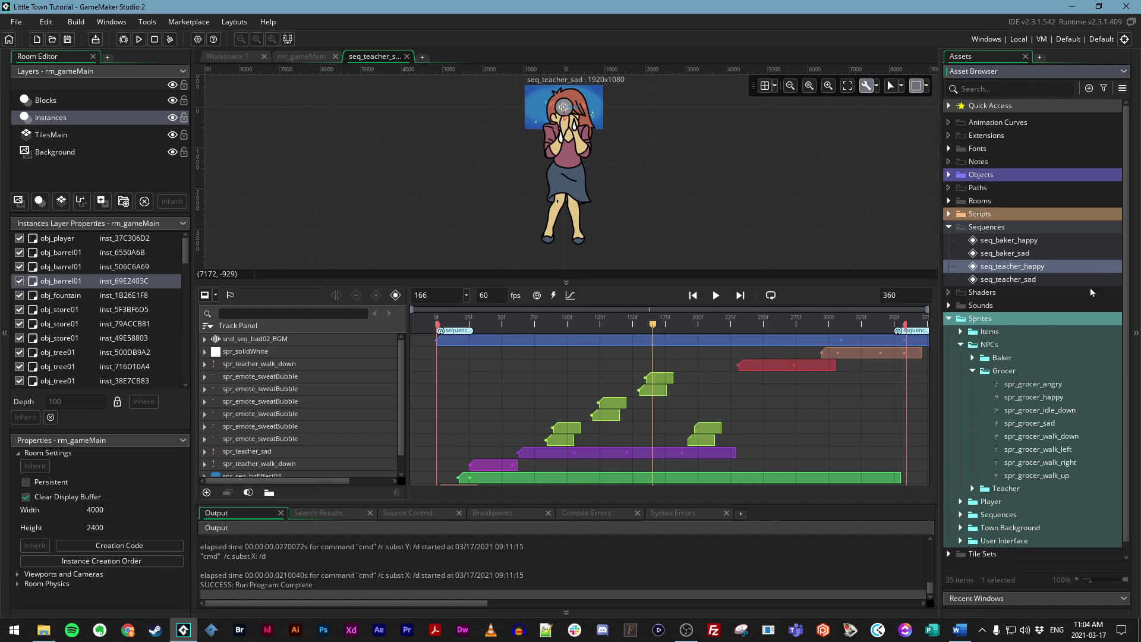
{"action": "right_click", "coordinate": [1002, 270]}
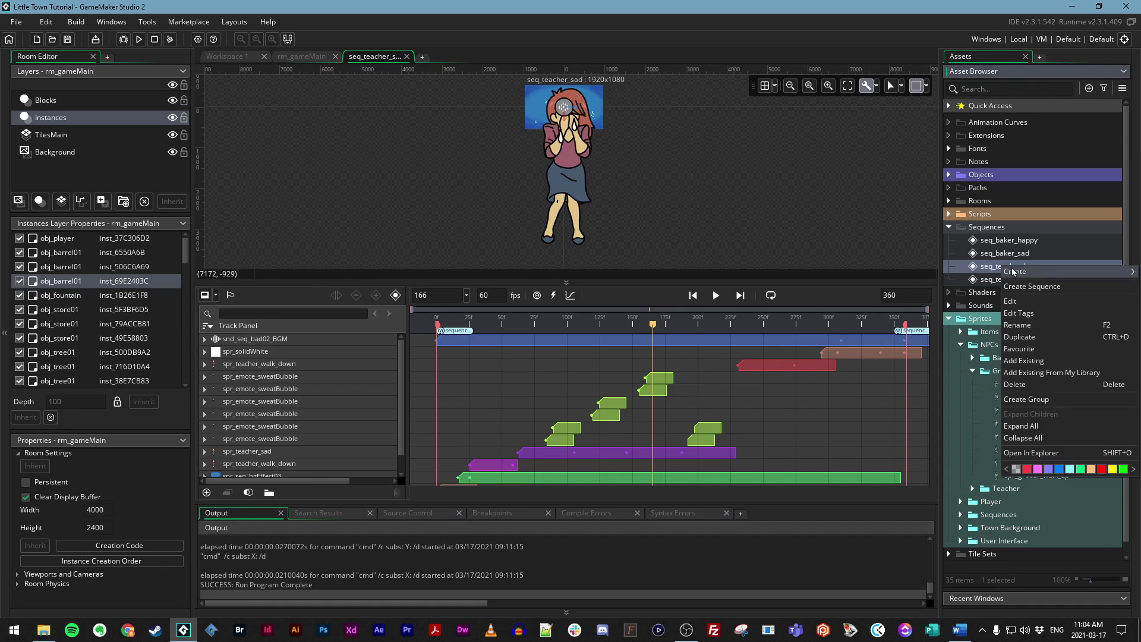
{"action": "left_click", "coordinate": [1019, 337]}
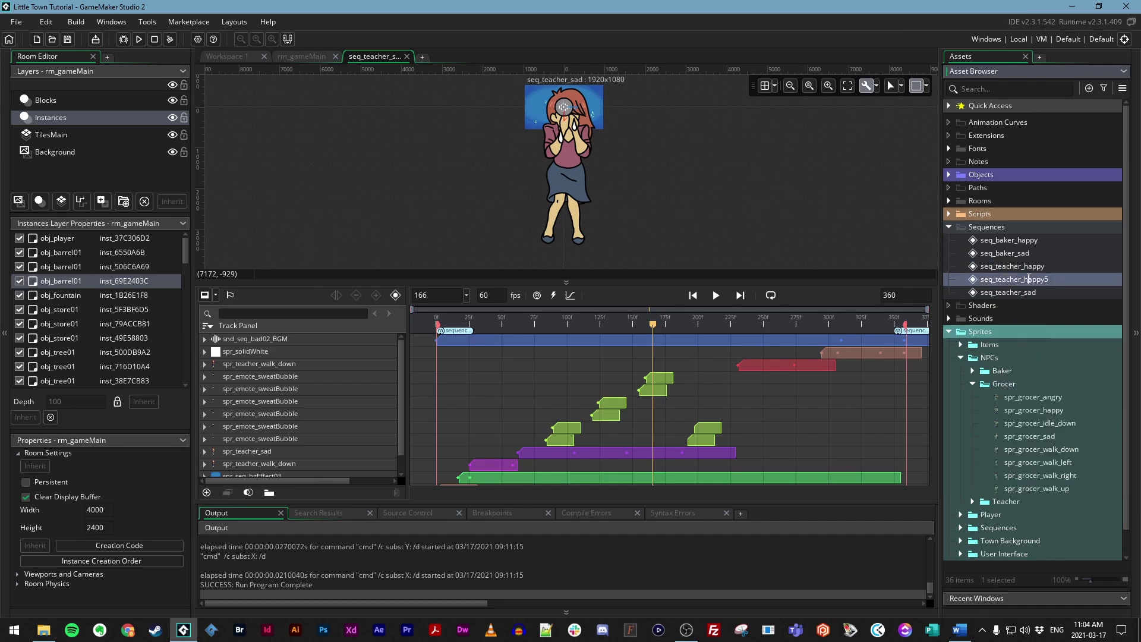
{"action": "left_click_drag", "start_coordinate": [996, 283], "coordinate": [1119, 290]}
{"action": "type", "text": "gro"}
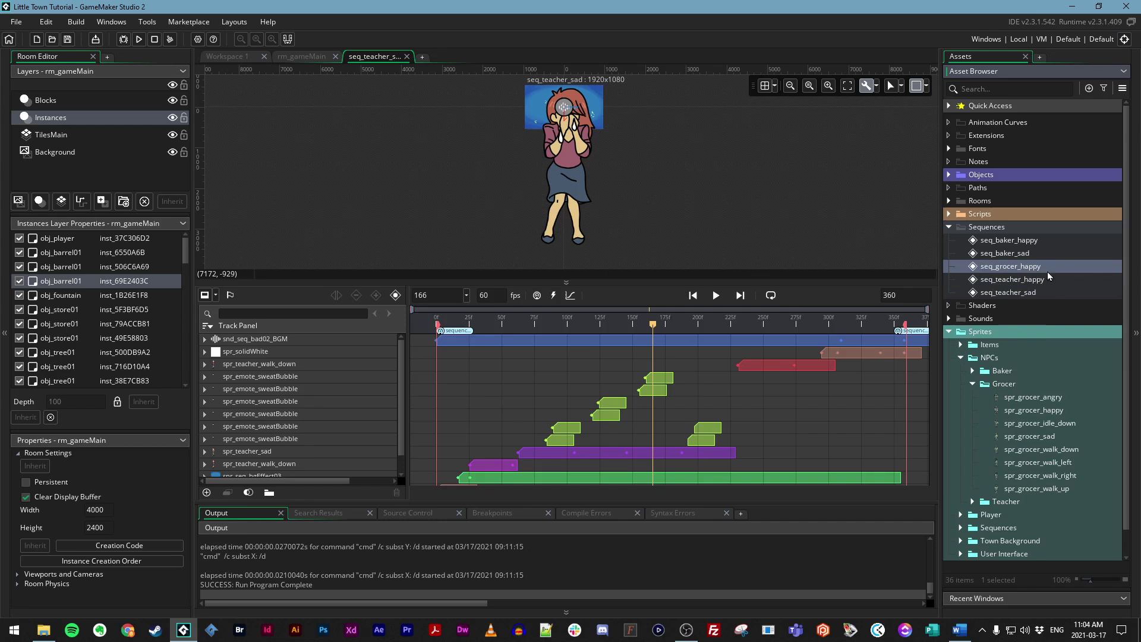
Open seq_grocer_happy, scrub through its timeline, and go over the grocer's happy and walking sprites that could replace the teacher's
{"action": "double_click", "coordinate": [1012, 270]}
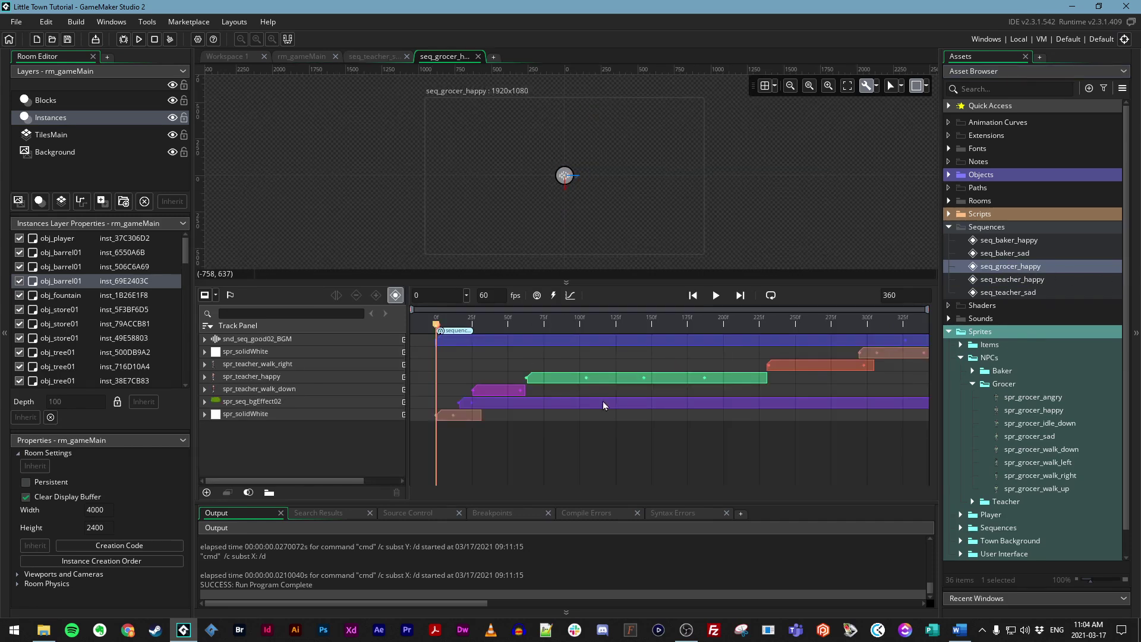
{"action": "left_click_drag", "start_coordinate": [472, 317], "coordinate": [750, 320]}
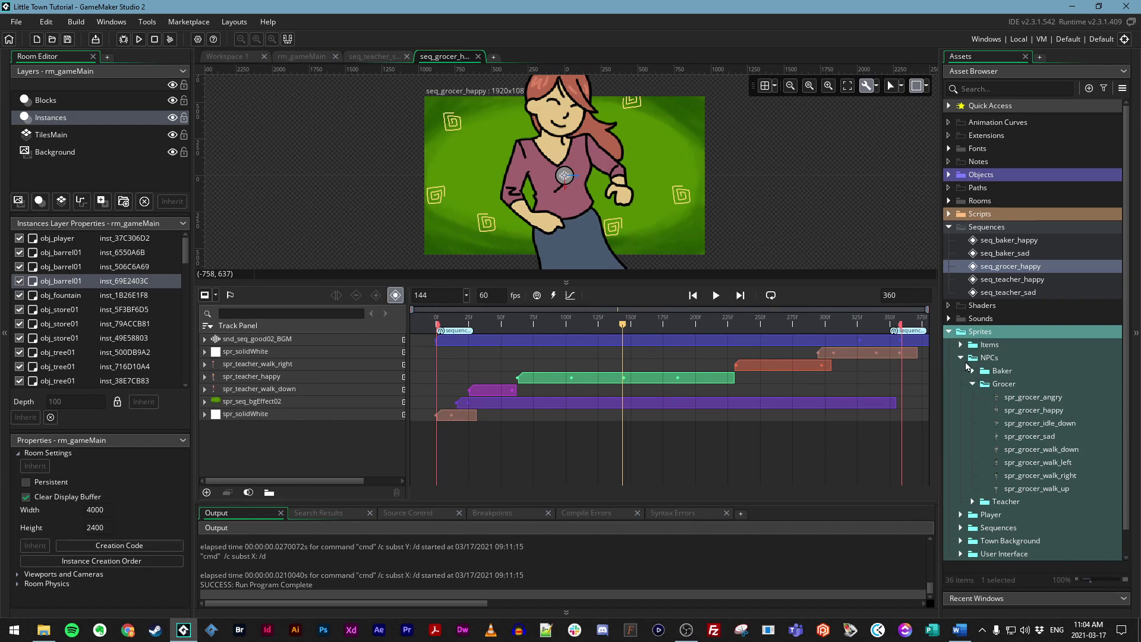
{"action": "left_click", "coordinate": [1053, 454]}
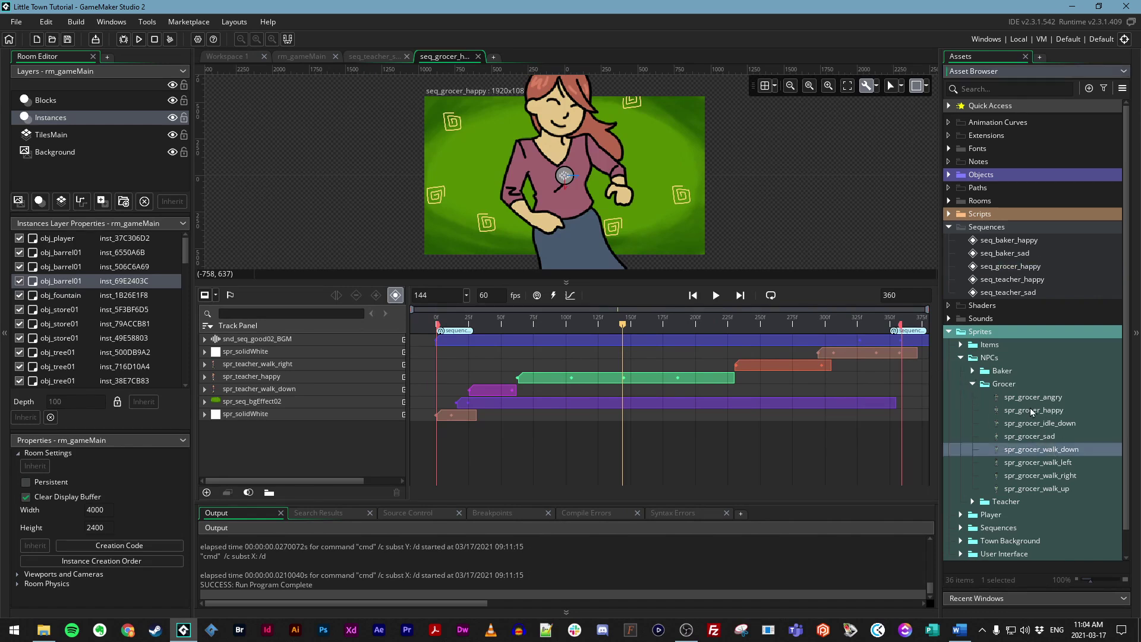
{"action": "left_click", "coordinate": [1045, 410]}
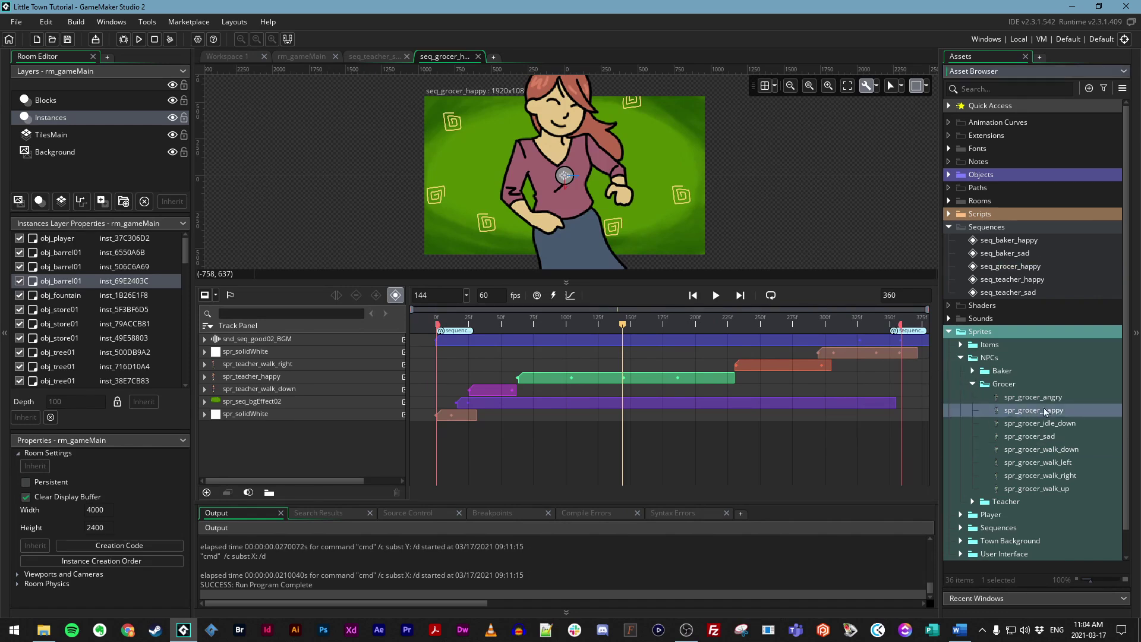
{"action": "left_click", "coordinate": [1032, 452]}
{"action": "left_click", "coordinate": [1045, 462]}
{"action": "left_click", "coordinate": [1049, 475]}
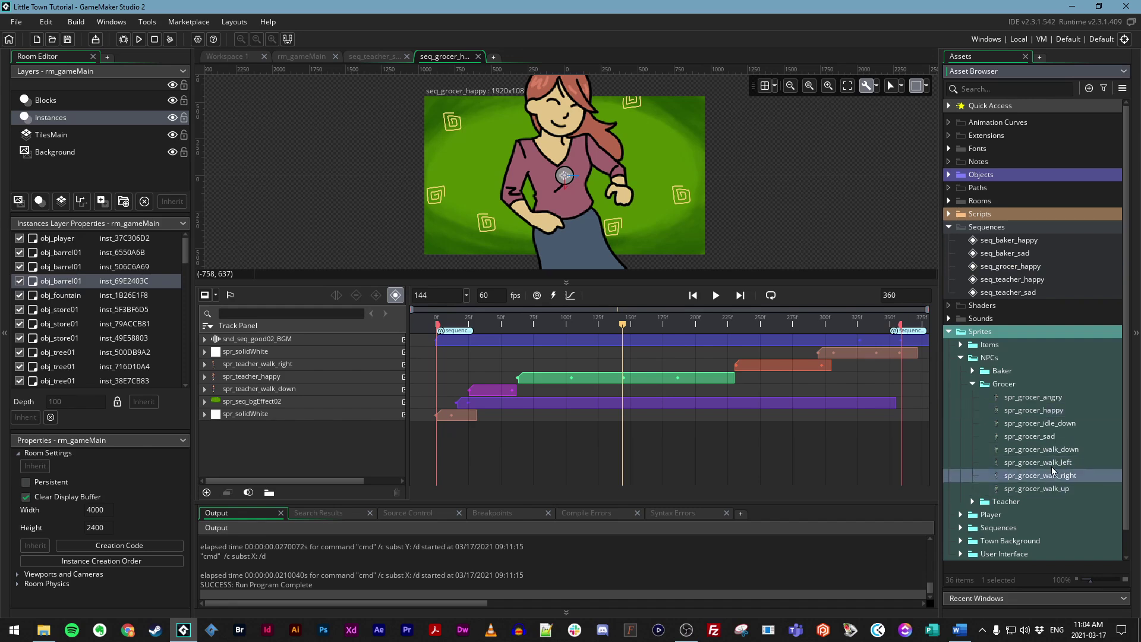
{"action": "left_click", "coordinate": [1055, 449]}
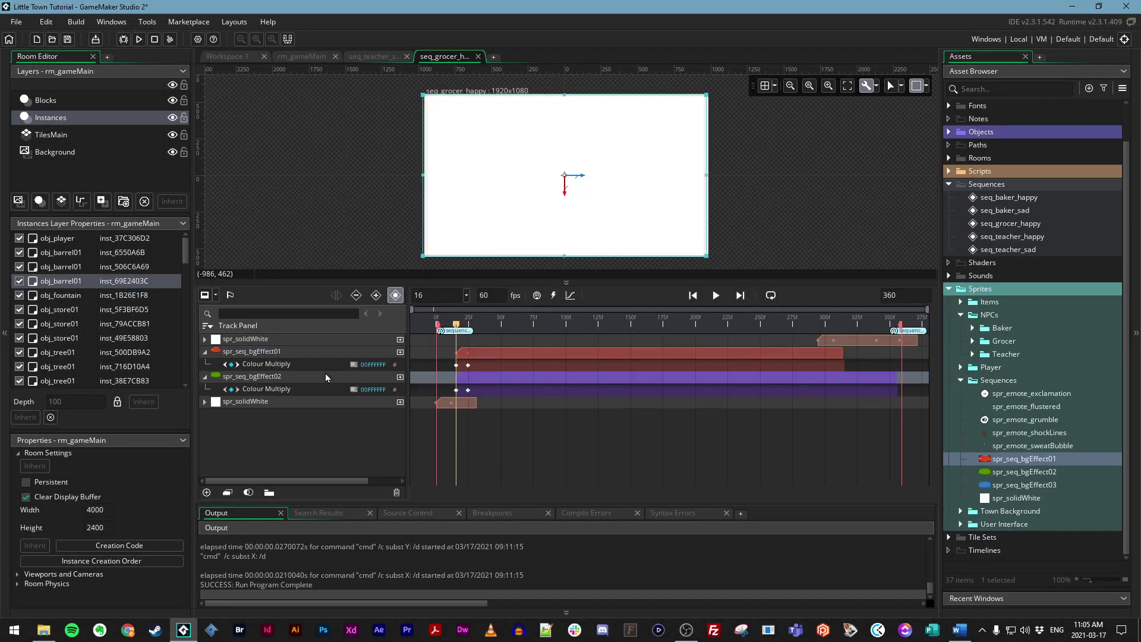
Delete the green spr_seq_bgEffect02 background track from the seq_grocer_happy sequence
{"action": "key", "text": "Delete"}
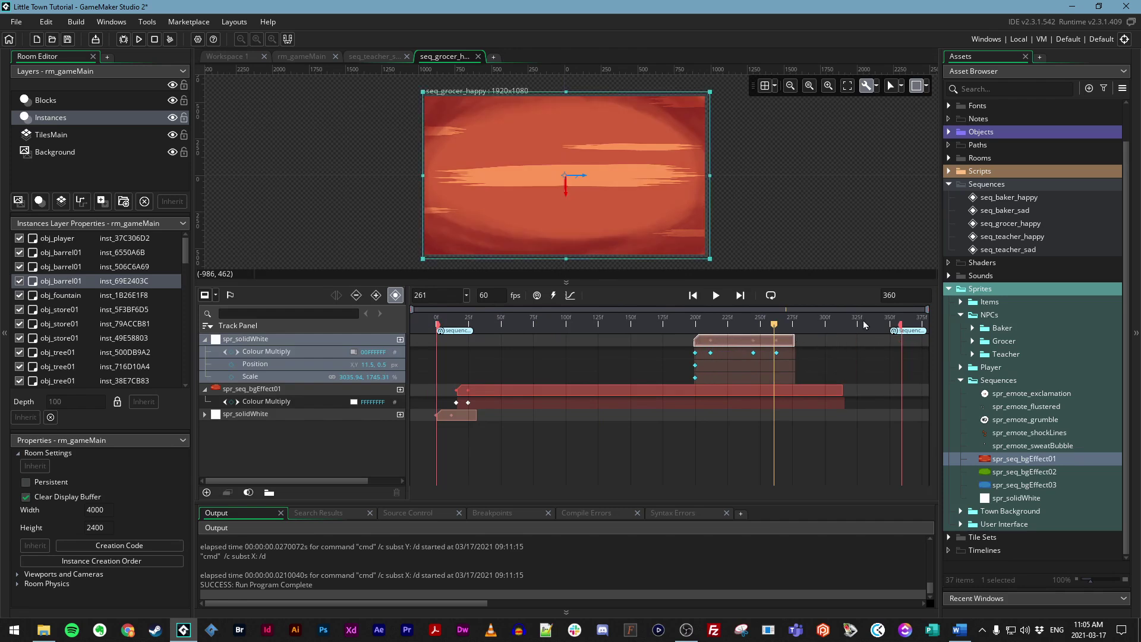
Move the closing spr_solidWhite clip later and place a spr_grocer_happy clip from frame 31, extended to about frame 125
{"action": "left_click_drag", "start_coordinate": [733, 343], "coordinate": [863, 343]}
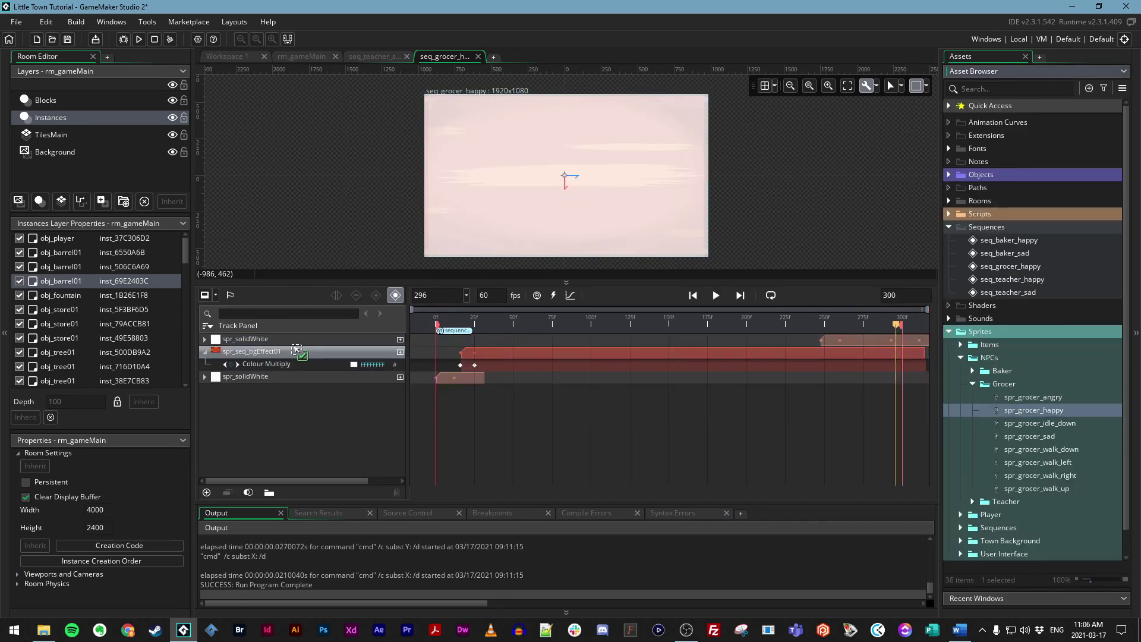
{"action": "left_click", "coordinate": [486, 322]}
{"action": "left_click_drag", "start_coordinate": [511, 352], "coordinate": [629, 352]}
Try to keyframe the grocer sliding from beyond the canvas's right edge across to its left side at frame 69
{"action": "left_click_drag", "start_coordinate": [380, 178], "coordinate": [754, 169]}
{"action": "left_click", "coordinate": [395, 295]}
{"action": "left_click", "coordinate": [542, 323]}
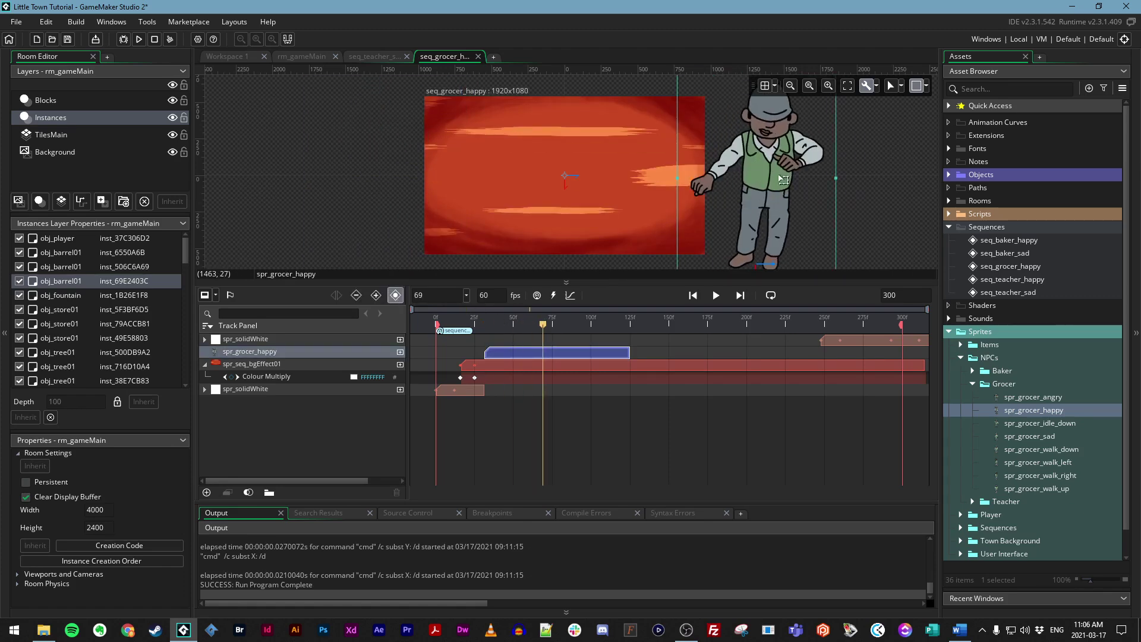
{"action": "left_click_drag", "start_coordinate": [826, 154], "coordinate": [424, 155]}
{"action": "key", "text": "ctrl+z"}
{"action": "key", "text": "ctrl+z"}
Add a Position track to the grocer clip and keyframe it sliding from the canvas's right at frame 31 to its left at frame 79
{"action": "left_click", "coordinate": [483, 321]}
{"action": "left_click", "coordinate": [400, 351]}
{"action": "left_click", "coordinate": [418, 408]}
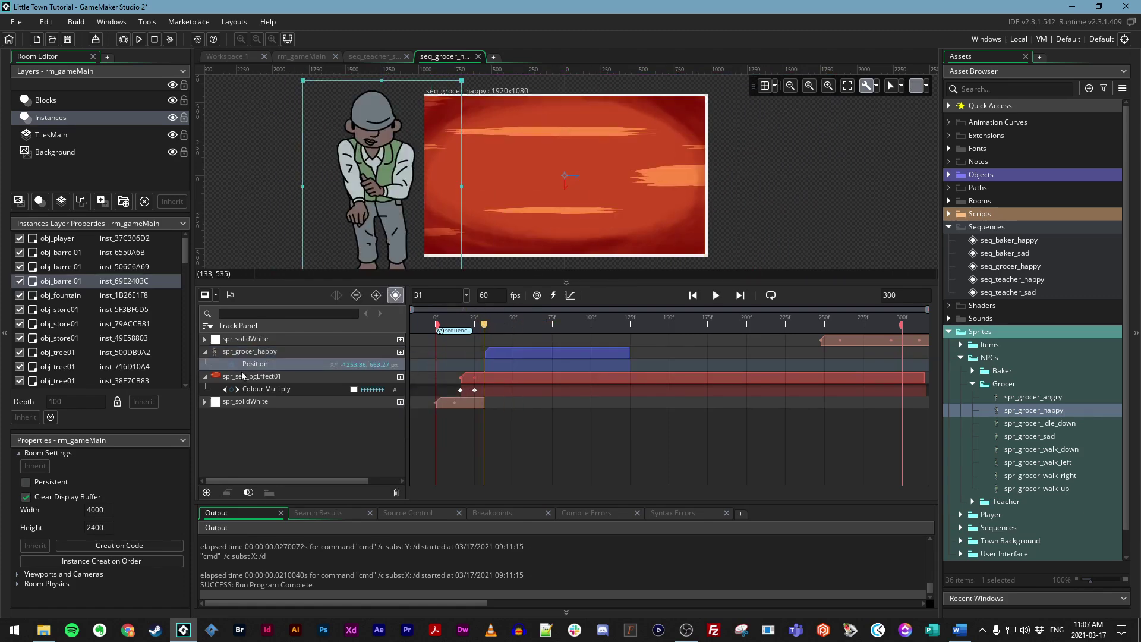
{"action": "mouse_move", "coordinate": [354, 152]}
{"action": "left_mouse_down"}
{"action": "mouse_move", "coordinate": [747, 152]}
{"action": "mouse_move", "coordinate": [353, 154]}
{"action": "left_mouse_up"}
{"action": "left_click", "coordinate": [558, 322]}
Shorten the spr_grocer_happy clip to end at about frame 92 and duplicate the track
{"action": "left_click", "coordinate": [589, 322]}
{"action": "left_click", "coordinate": [574, 323]}
{"action": "left_click_drag", "start_coordinate": [630, 351], "coordinate": [578, 351]}
{"action": "key", "text": "ctrl+c"}
{"action": "key", "text": "ctrl+v"}
Add a Colour Multiply track to one grocer copy and set it to the translucent red 75FF4C4C
{"action": "left_click", "coordinate": [276, 354]}
{"action": "left_click", "coordinate": [204, 363]}
{"action": "left_click", "coordinate": [205, 351]}
{"action": "left_click", "coordinate": [484, 322]}
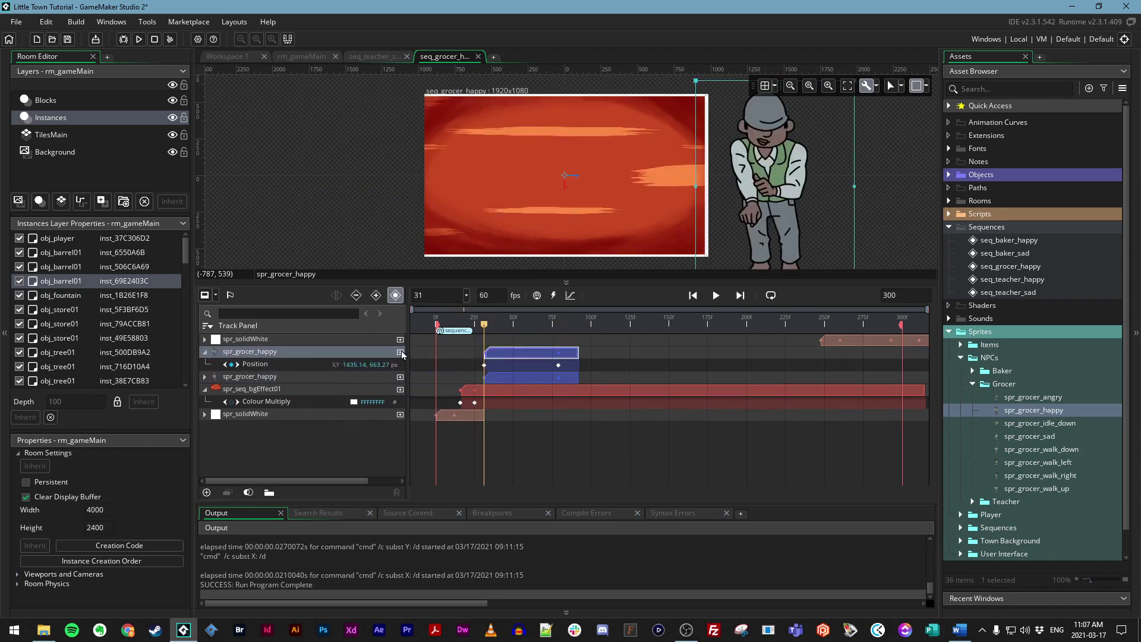
{"action": "left_click", "coordinate": [400, 352]}
{"action": "left_click", "coordinate": [416, 386]}
{"action": "left_click", "coordinate": [353, 364]}
{"action": "left_click_drag", "start_coordinate": [308, 143], "coordinate": [269, 143]}
{"action": "left_click_drag", "start_coordinate": [269, 187], "coordinate": [286, 187]}
{"action": "left_click", "coordinate": [323, 264]}
Reorder the red-tinted grocer track beneath the original and shift its clip to start at frame 42
{"action": "mouse_move", "coordinate": [483, 323]}
{"action": "left_mouse_down"}
{"action": "mouse_move", "coordinate": [547, 325]}
{"action": "mouse_move", "coordinate": [487, 325]}
{"action": "left_mouse_up"}
{"action": "left_click_drag", "start_coordinate": [237, 351], "coordinate": [237, 371]}
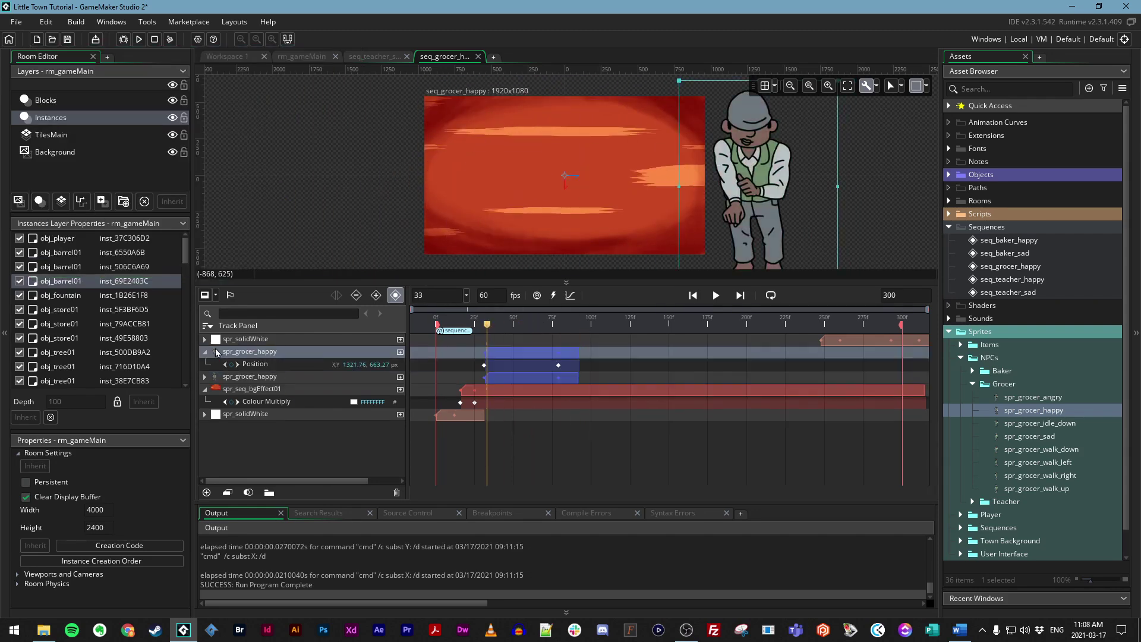
{"action": "left_click", "coordinate": [204, 351]}
{"action": "left_click", "coordinate": [204, 364]}
{"action": "left_click_drag", "start_coordinate": [489, 364], "coordinate": [506, 365]}
Move the tinted grocer's exit keyframe to frame 81 and extend the original grocer clip to about frame 255
{"action": "left_click_drag", "start_coordinate": [486, 323], "coordinate": [560, 321]}
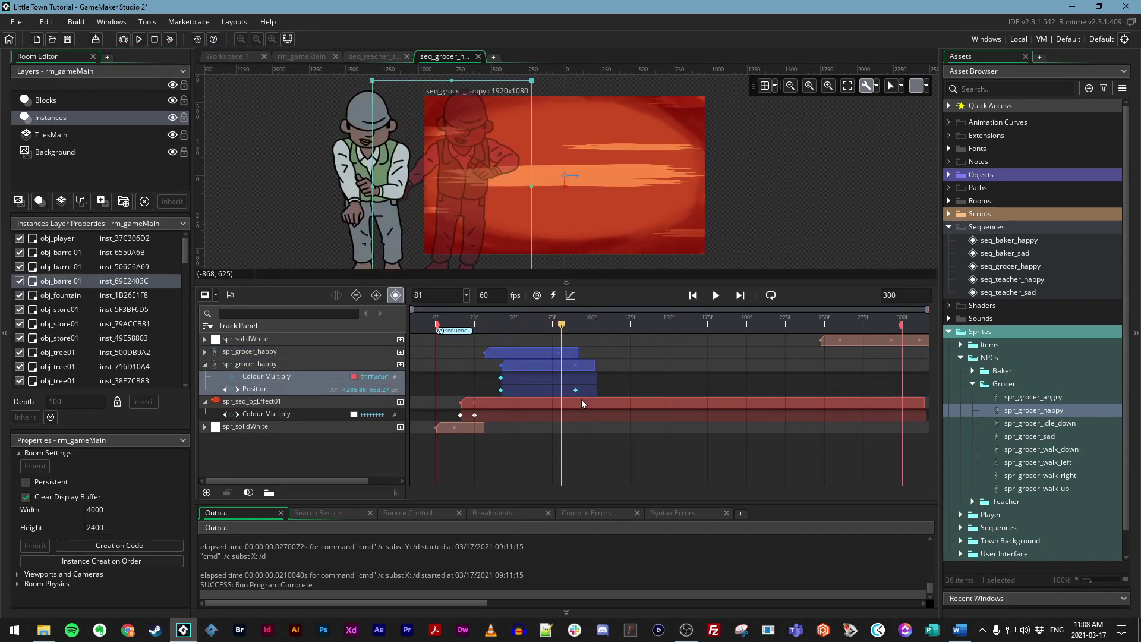
{"action": "left_click", "coordinate": [599, 322]}
{"action": "left_click_drag", "start_coordinate": [575, 389], "coordinate": [832, 360]}
{"action": "left_click", "coordinate": [204, 364]}
{"action": "left_click", "coordinate": [319, 355]}
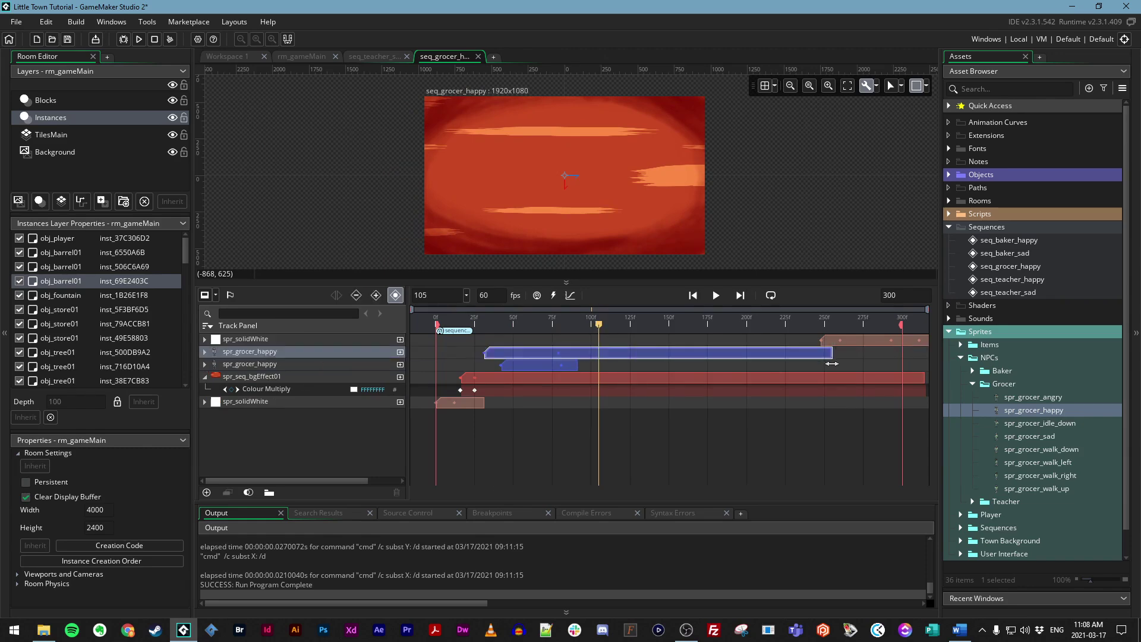
Keyframe the original grocer's Position at about frame 100 and back beyond the canvas's right edge at frame 144
{"action": "left_click", "coordinate": [204, 351]}
{"action": "left_click", "coordinate": [591, 364]}
{"action": "left_click_drag", "start_coordinate": [599, 321], "coordinate": [659, 324]}
{"action": "left_click_drag", "start_coordinate": [397, 164], "coordinate": [794, 160]}
Extend the tinted grocer clip to about frame 255 and keyframe it back beyond the canvas's right edge at about frame 147
{"action": "left_click", "coordinate": [206, 377]}
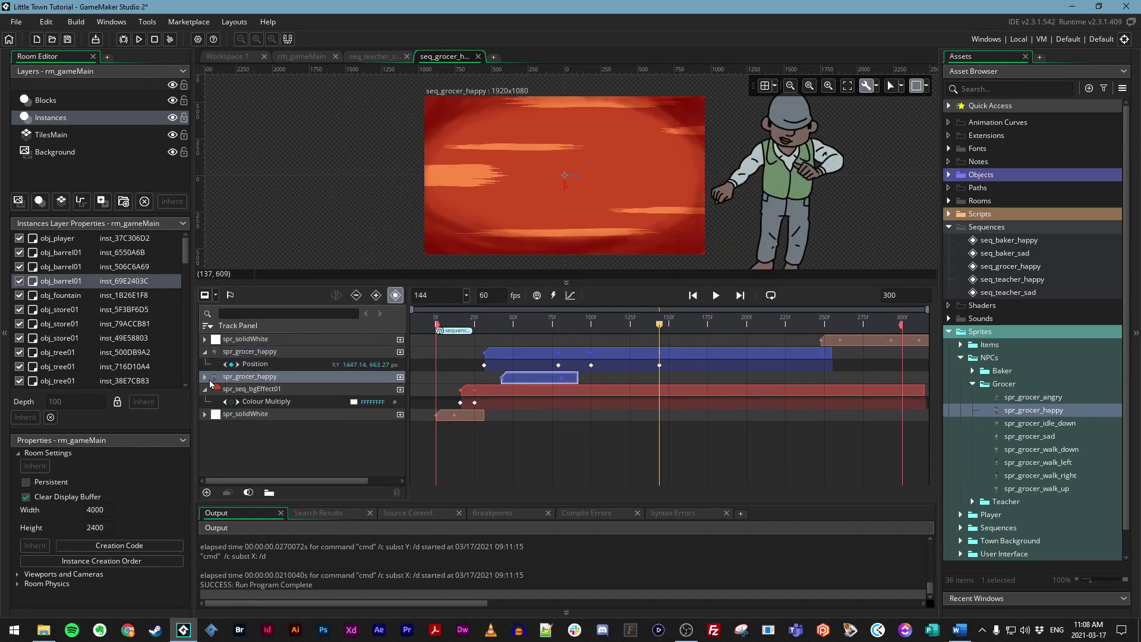
{"action": "left_click_drag", "start_coordinate": [577, 378], "coordinate": [833, 385]}
{"action": "mouse_move", "coordinate": [659, 324]}
{"action": "left_mouse_down"}
{"action": "mouse_move", "coordinate": [598, 322]}
{"action": "mouse_move", "coordinate": [664, 323]}
{"action": "left_mouse_up"}
{"action": "left_click_drag", "start_coordinate": [387, 165], "coordinate": [787, 165]}
Keyframe the original grocer's last slide to the canvas's left at frame 212 and delete the misplaced Position keyframe
{"action": "left_click_drag", "start_coordinate": [619, 323], "coordinate": [761, 322]}
{"action": "left_click", "coordinate": [231, 364]}
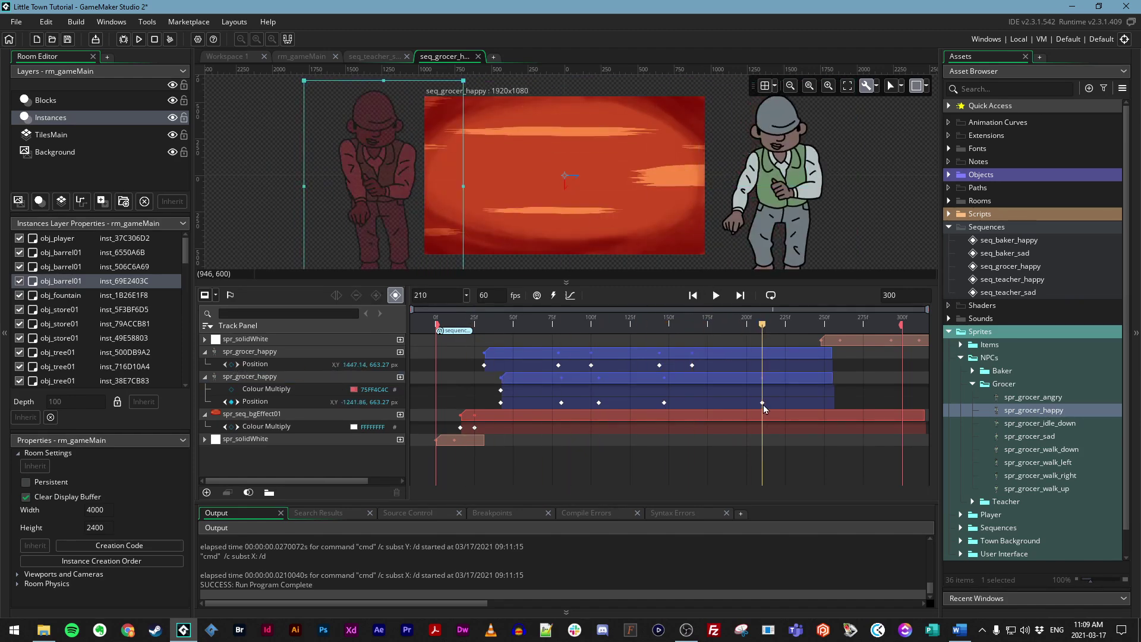
{"action": "left_click", "coordinate": [743, 353]}
{"action": "left_click_drag", "start_coordinate": [759, 324], "coordinate": [764, 324]}
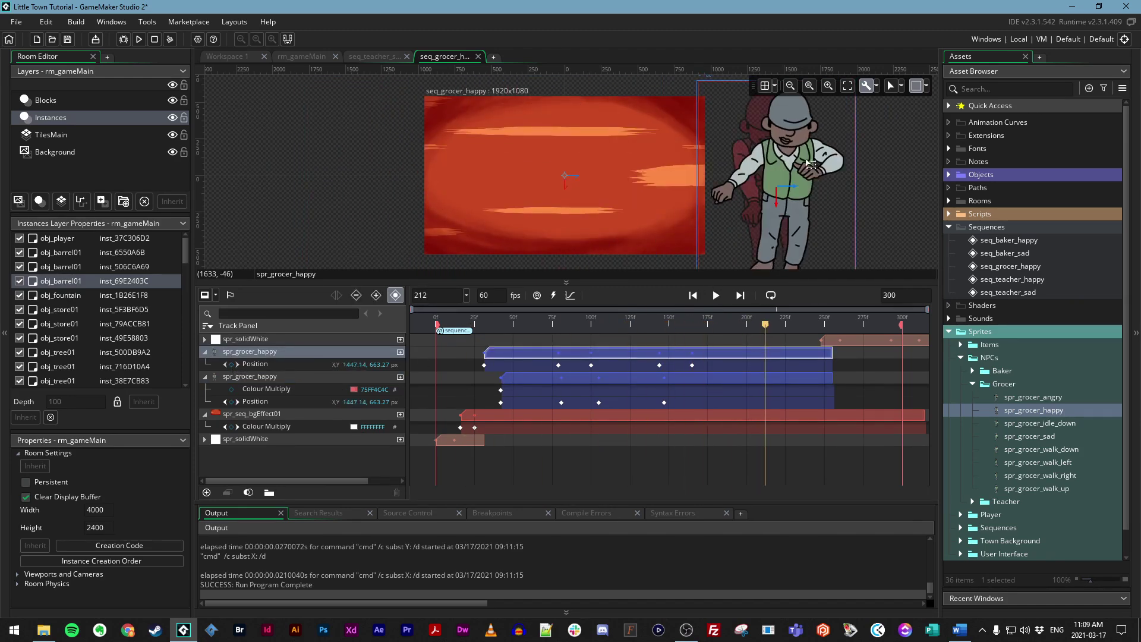
{"action": "left_click", "coordinate": [758, 365]}
{"action": "key", "text": "Delete"}
{"action": "left_click", "coordinate": [772, 353]}
Widen the track list and preview the whole seq_grocer_happy animation by scrubbing and playing it from frame 0
{"action": "left_click_drag", "start_coordinate": [408, 381], "coordinate": [438, 380]}
{"action": "left_click", "coordinate": [429, 376]}
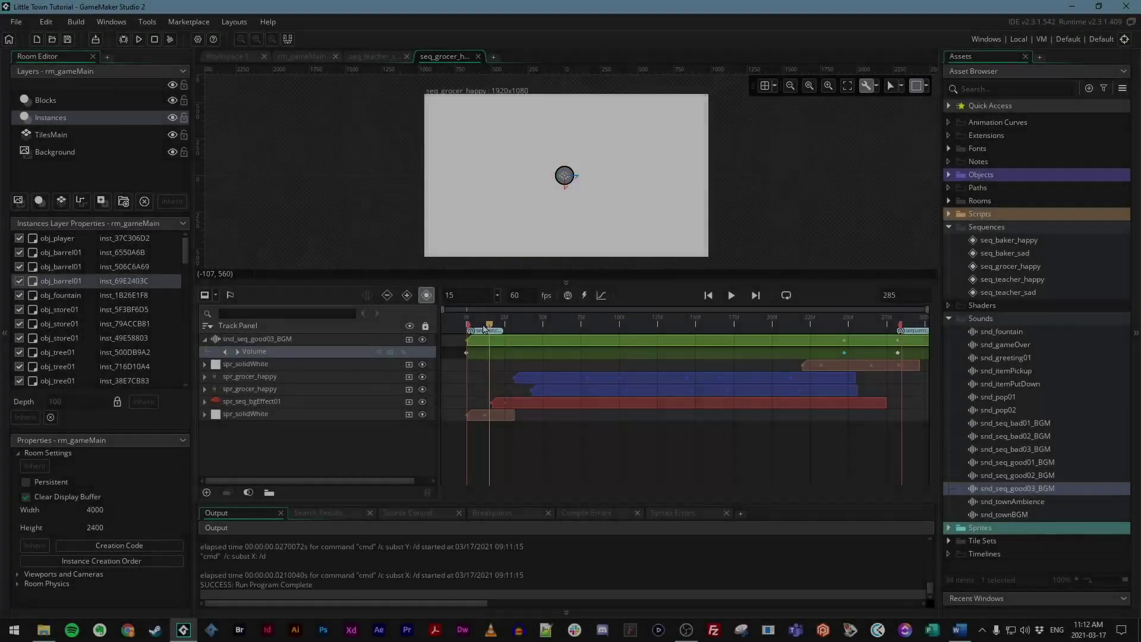
{"action": "left_click_drag", "start_coordinate": [482, 326], "coordinate": [791, 324]}
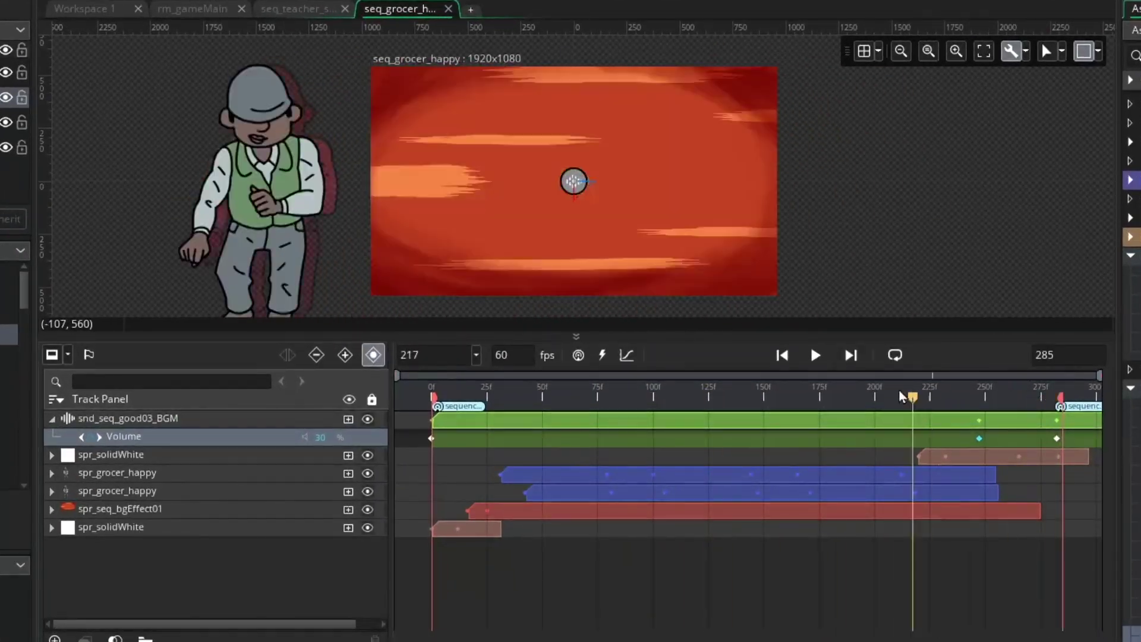
{"action": "left_click_drag", "start_coordinate": [902, 397], "coordinate": [420, 407]}
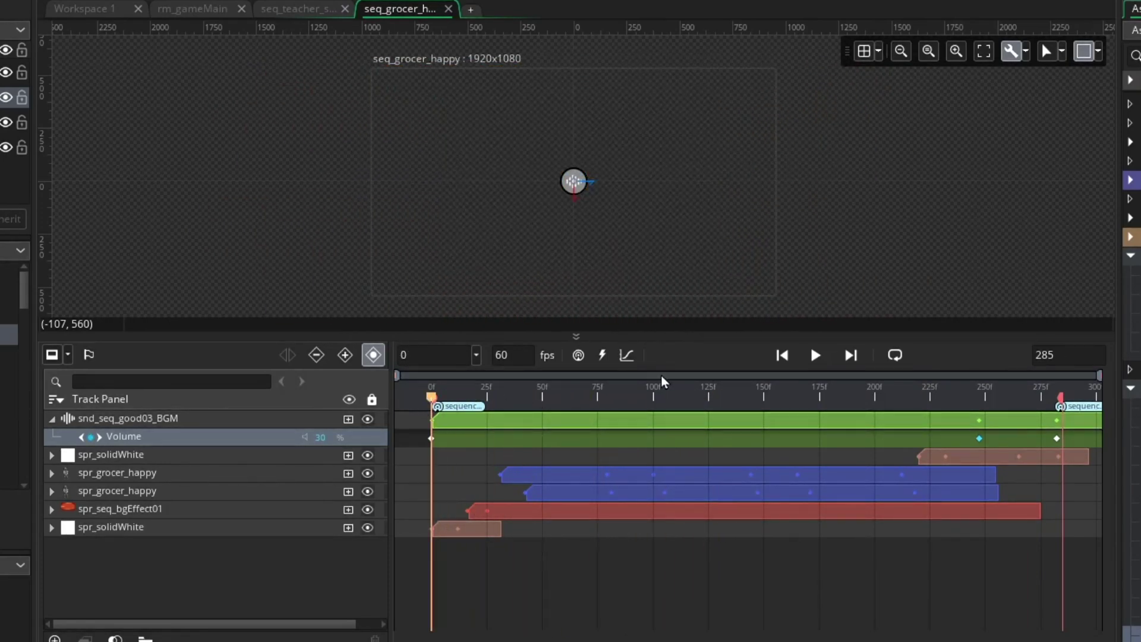
{"action": "key", "text": "space"}
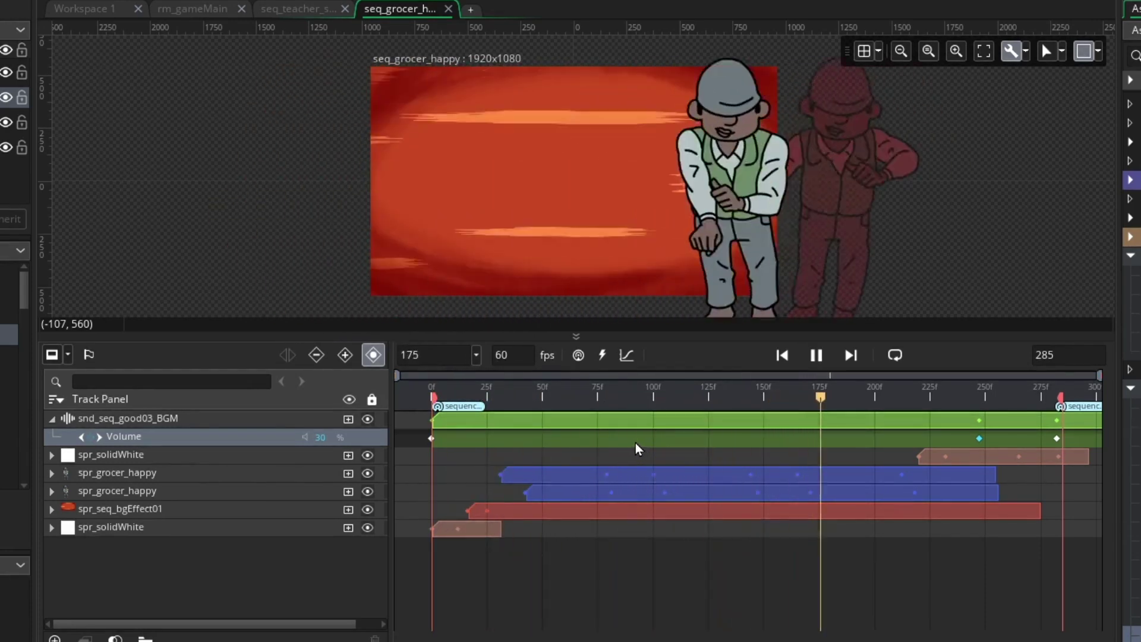
{"action": "key", "text": "space"}
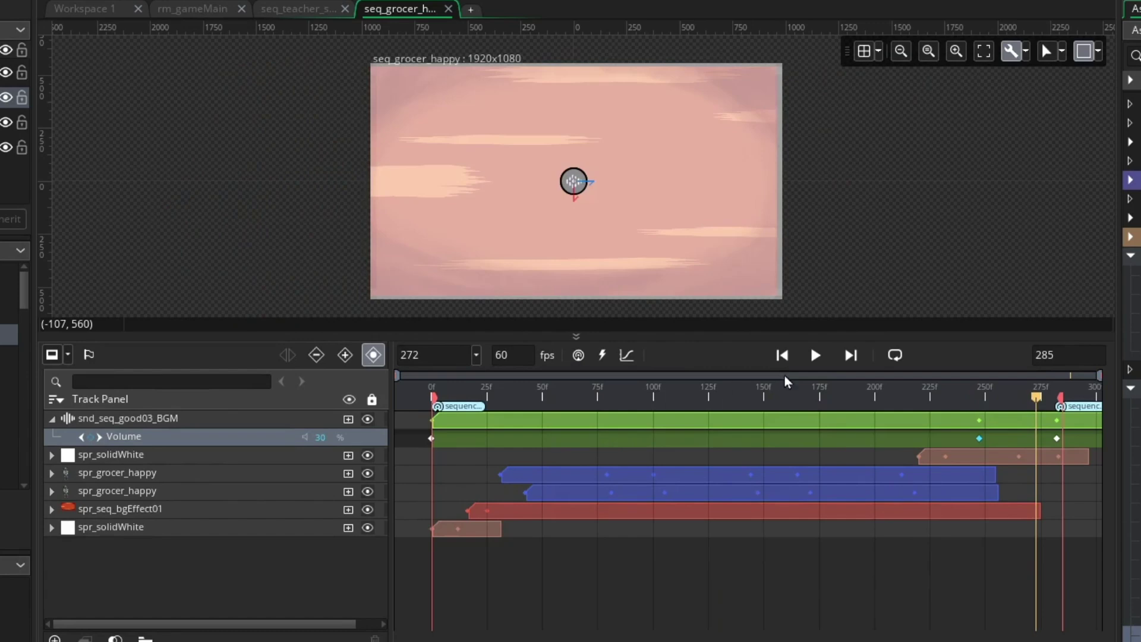
{"action": "left_click_drag", "start_coordinate": [653, 393], "coordinate": [603, 410]}
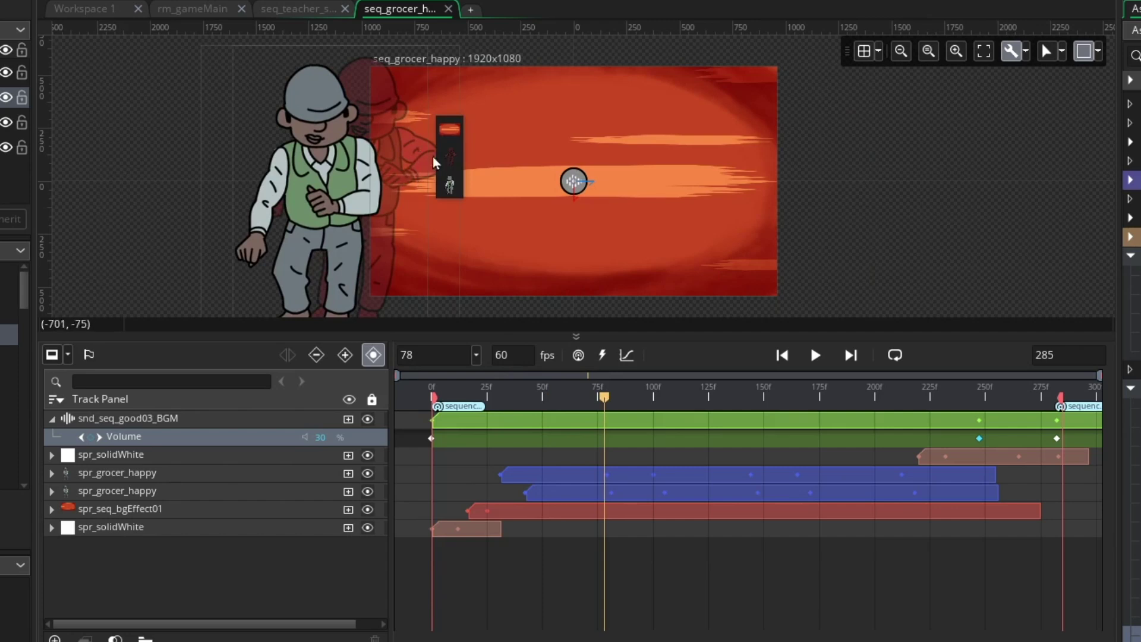
Examine the tinted grocer track's Colour Multiply and Position keyframes at frame 42, including its colour and alpha settings
{"action": "left_click", "coordinate": [196, 495]}
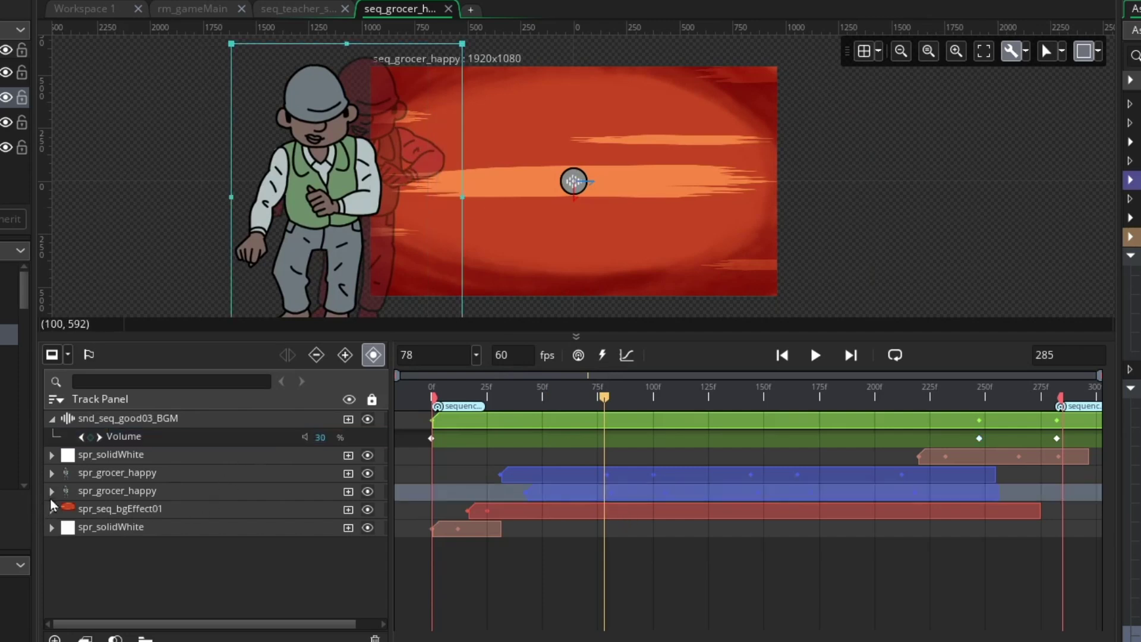
{"action": "left_click", "coordinate": [52, 491]}
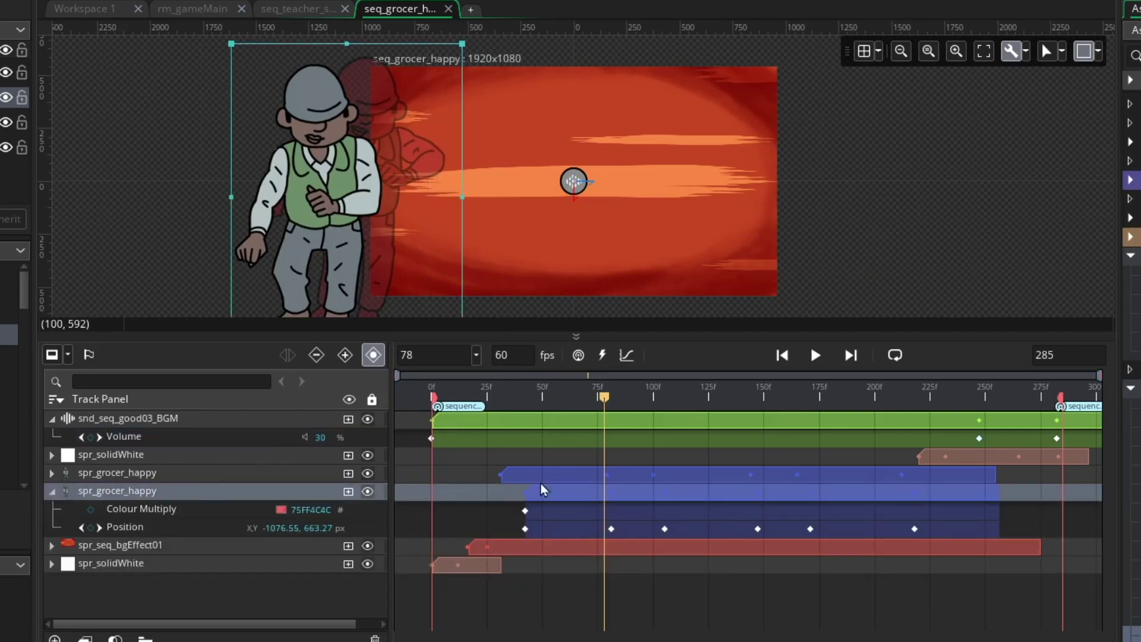
{"action": "left_click", "coordinate": [148, 493]}
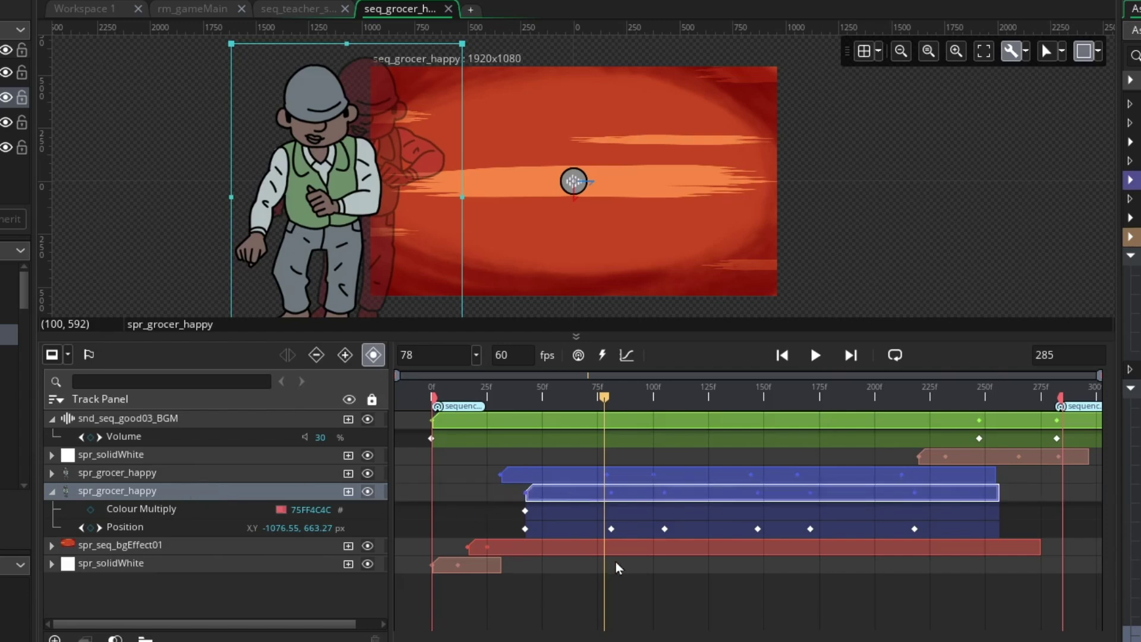
{"action": "left_click_drag", "start_coordinate": [605, 380], "coordinate": [522, 381]}
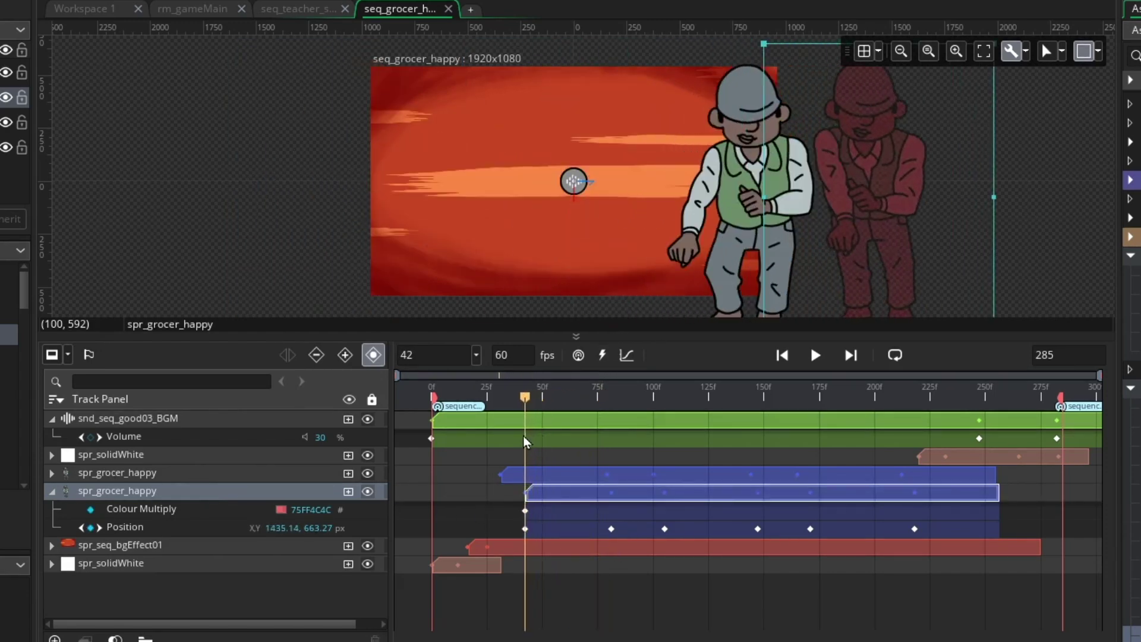
{"action": "left_click", "coordinate": [524, 444]}
{"action": "left_click_drag", "start_coordinate": [522, 438], "coordinate": [525, 438]}
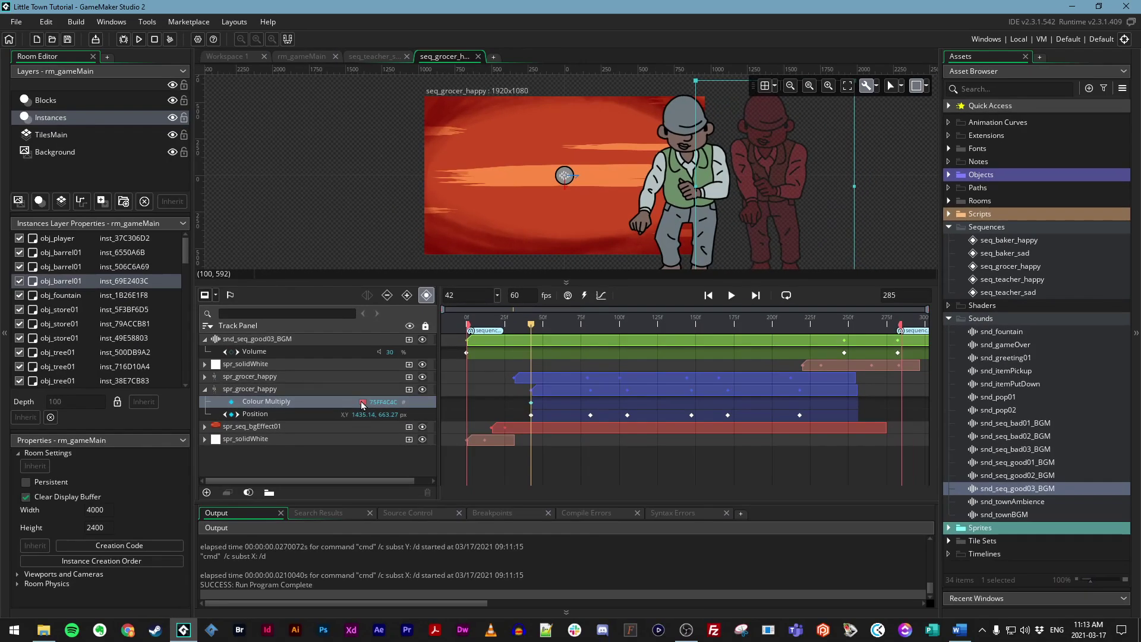
{"action": "left_click", "coordinate": [281, 509]}
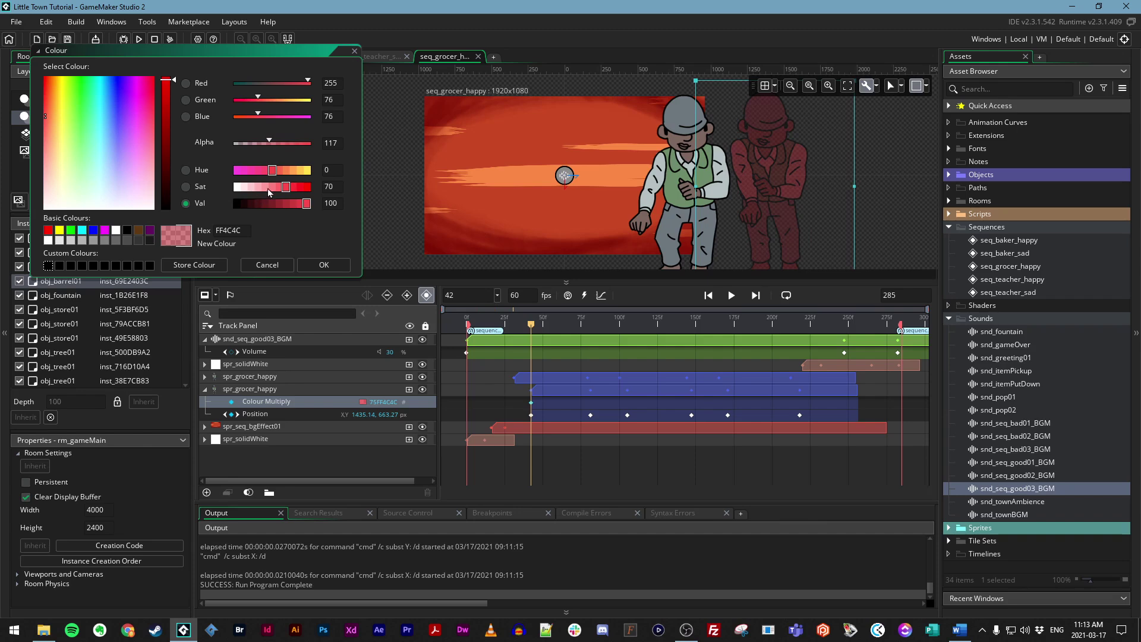
{"action": "left_click", "coordinate": [267, 265]}
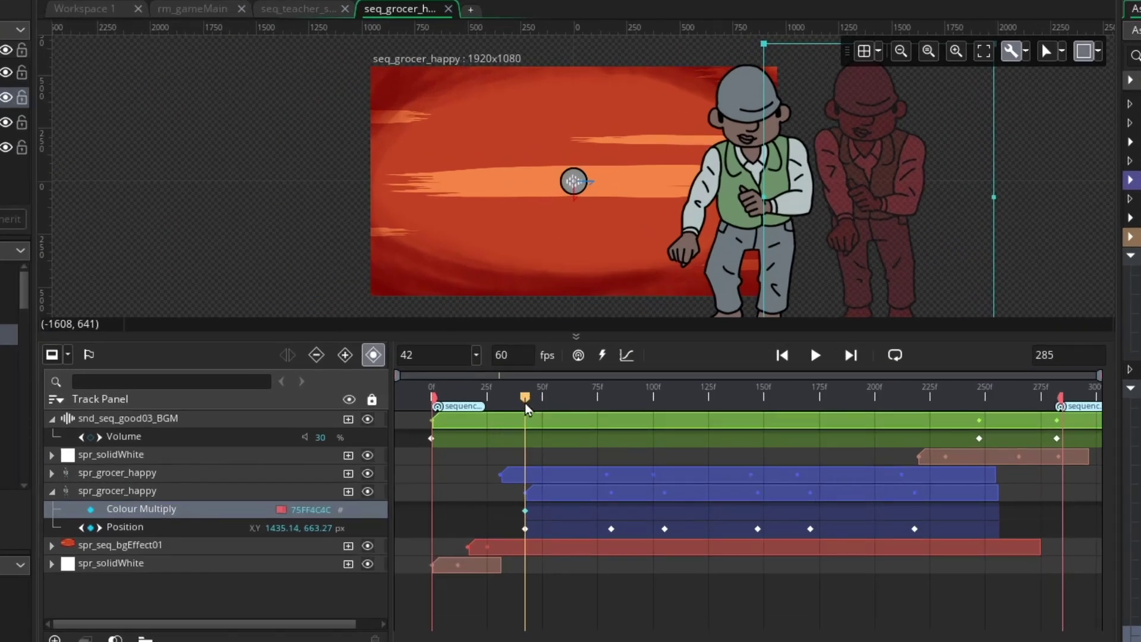
Collapse the tinted grocer's parameters and scrub through both grocers' entrance to frame 47
{"action": "left_click_drag", "start_coordinate": [525, 409], "coordinate": [454, 458]}
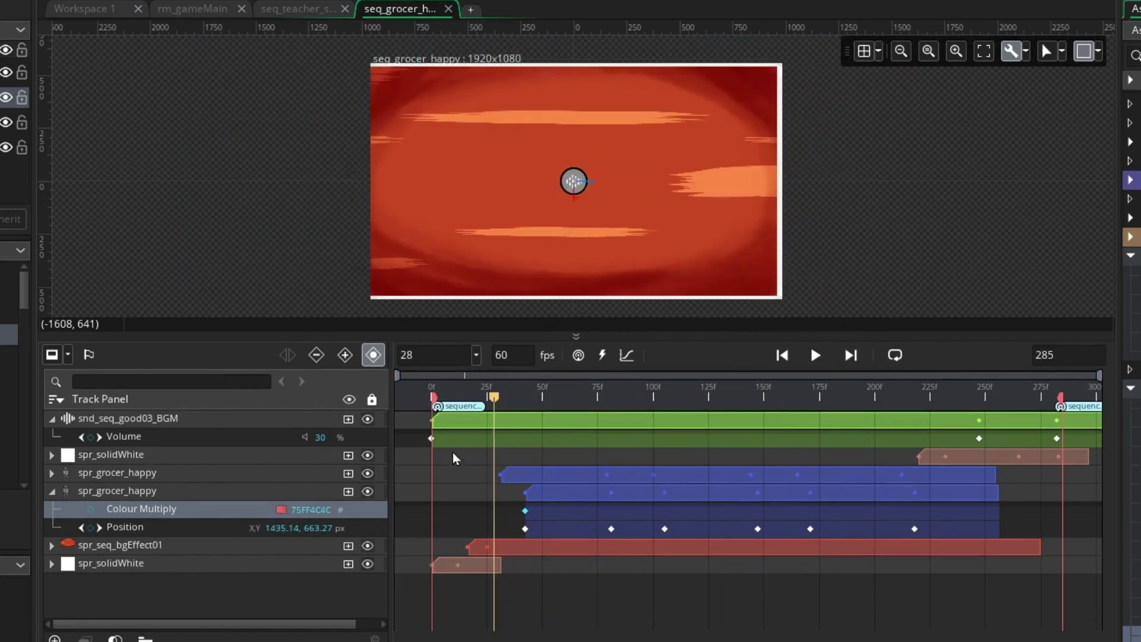
{"action": "left_click", "coordinate": [58, 494]}
{"action": "left_click_drag", "start_coordinate": [532, 383], "coordinate": [542, 437]}
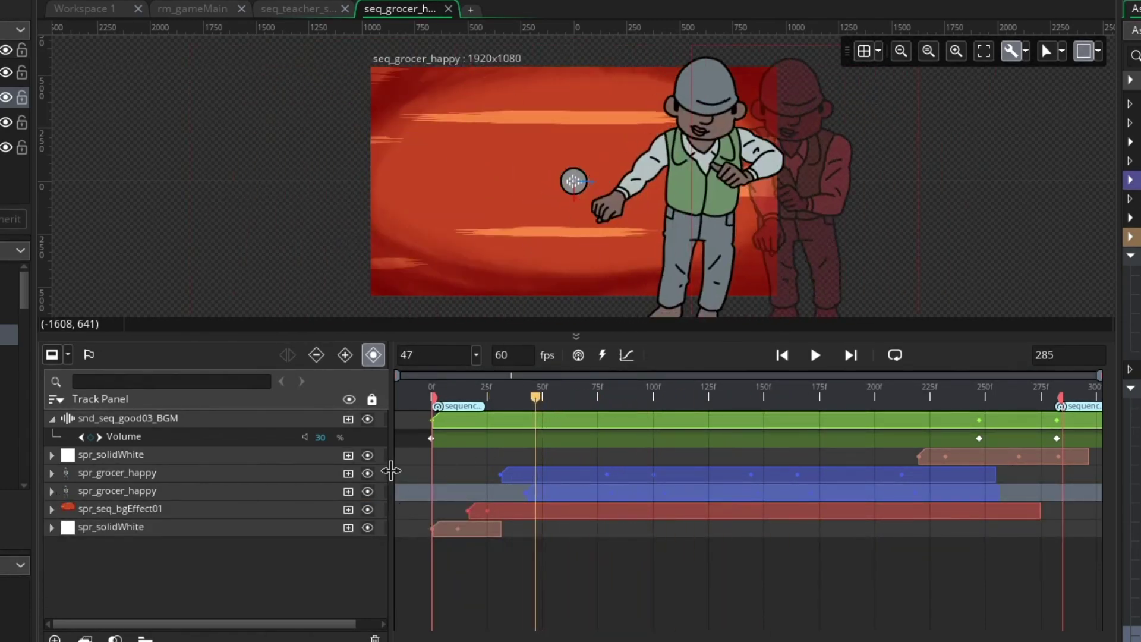
Lock the original spr_grocer_happy track, select the tinted clip beneath it, and unlock the original again
{"action": "left_click_drag", "start_coordinate": [390, 470], "coordinate": [433, 471]}
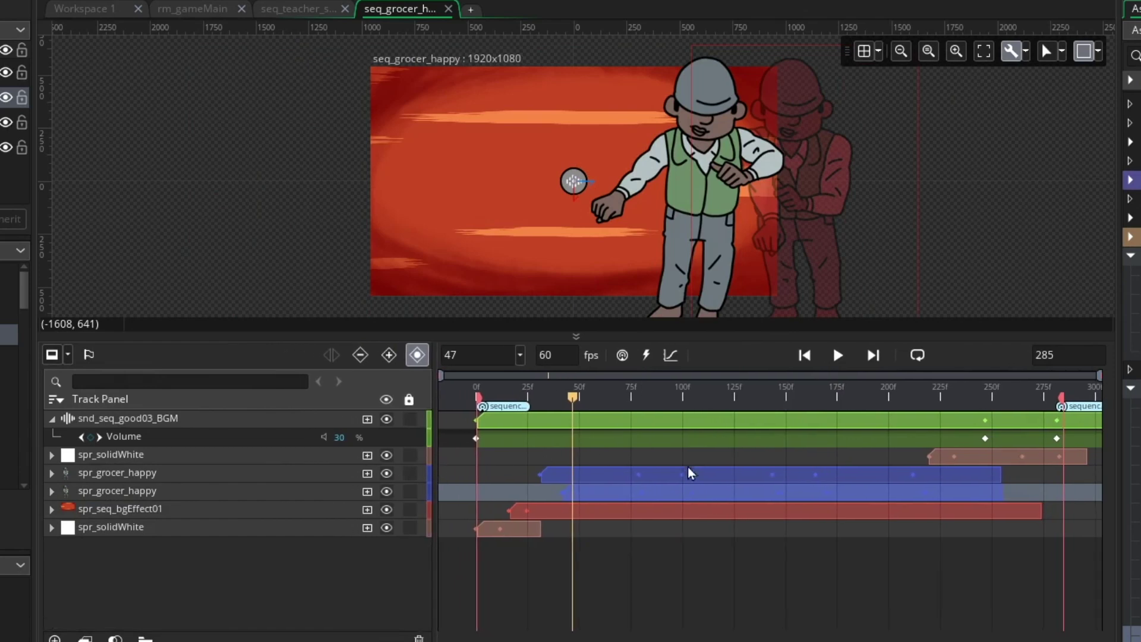
{"action": "left_click", "coordinate": [690, 472]}
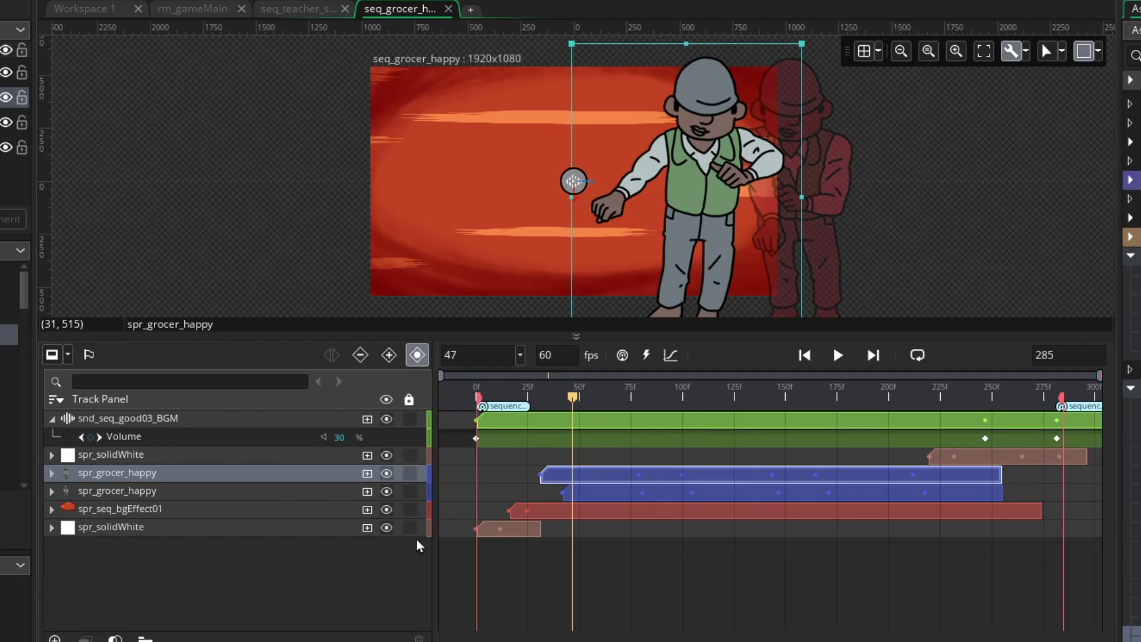
{"action": "left_click", "coordinate": [410, 473]}
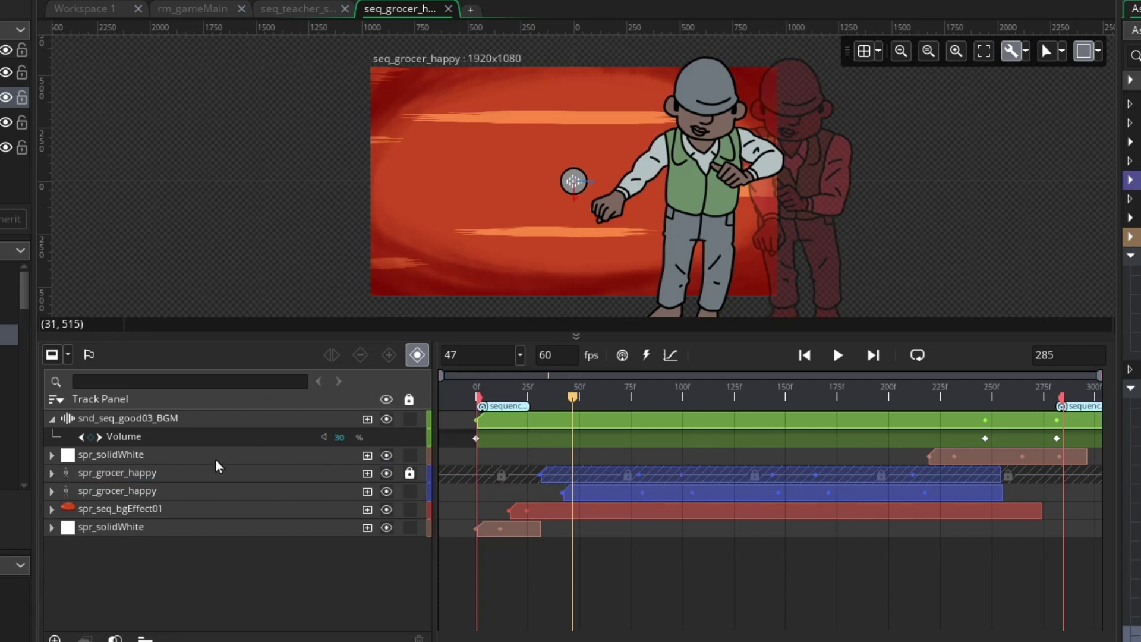
{"action": "left_click", "coordinate": [672, 492]}
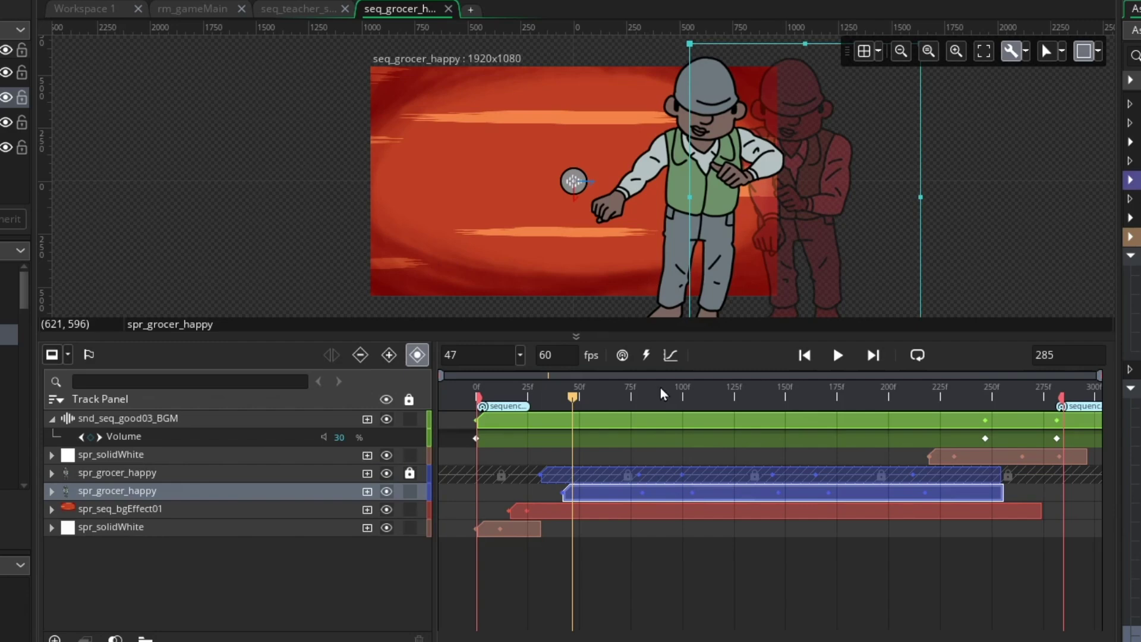
{"action": "left_click", "coordinate": [410, 473]}
Scrub through the sequence's ending to check the white fade, the music's volume fade and the closing marker
{"action": "left_click_drag", "start_coordinate": [530, 392], "coordinate": [995, 396]}
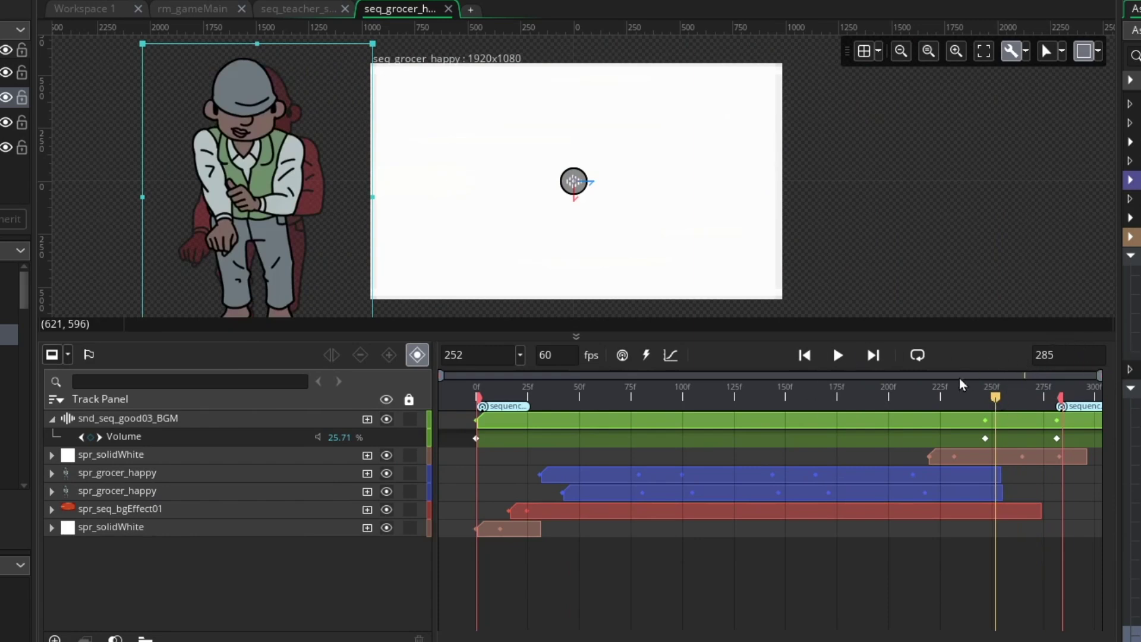
{"action": "left_click_drag", "start_coordinate": [996, 396], "coordinate": [1017, 403]}
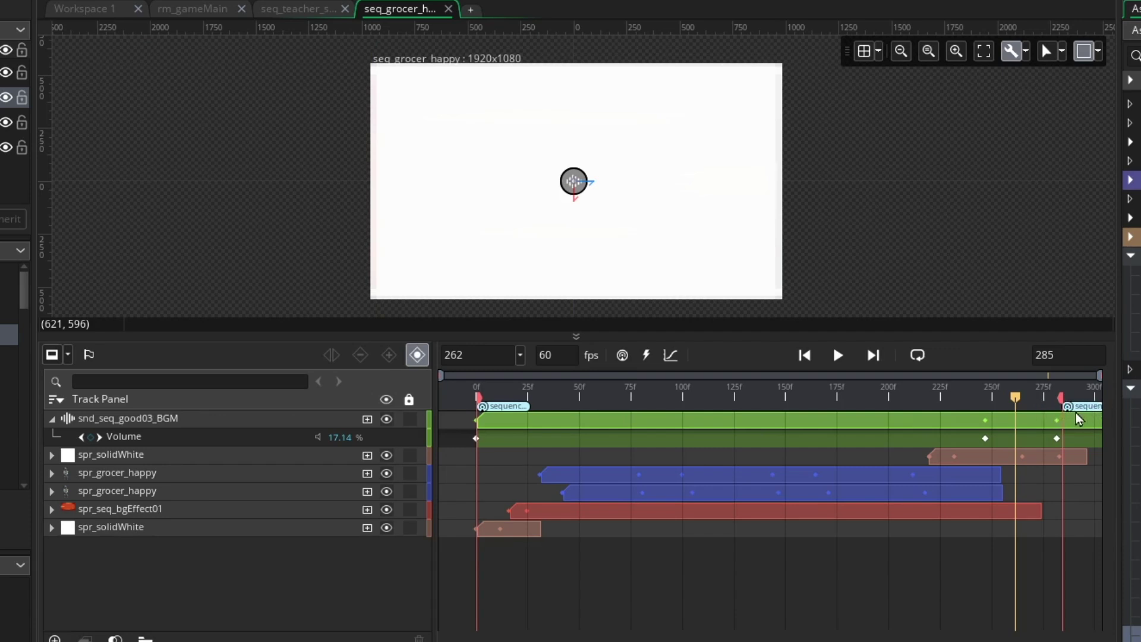
{"action": "left_click", "coordinate": [555, 408]}
{"action": "left_click_drag", "start_coordinate": [555, 408], "coordinate": [1070, 428]}
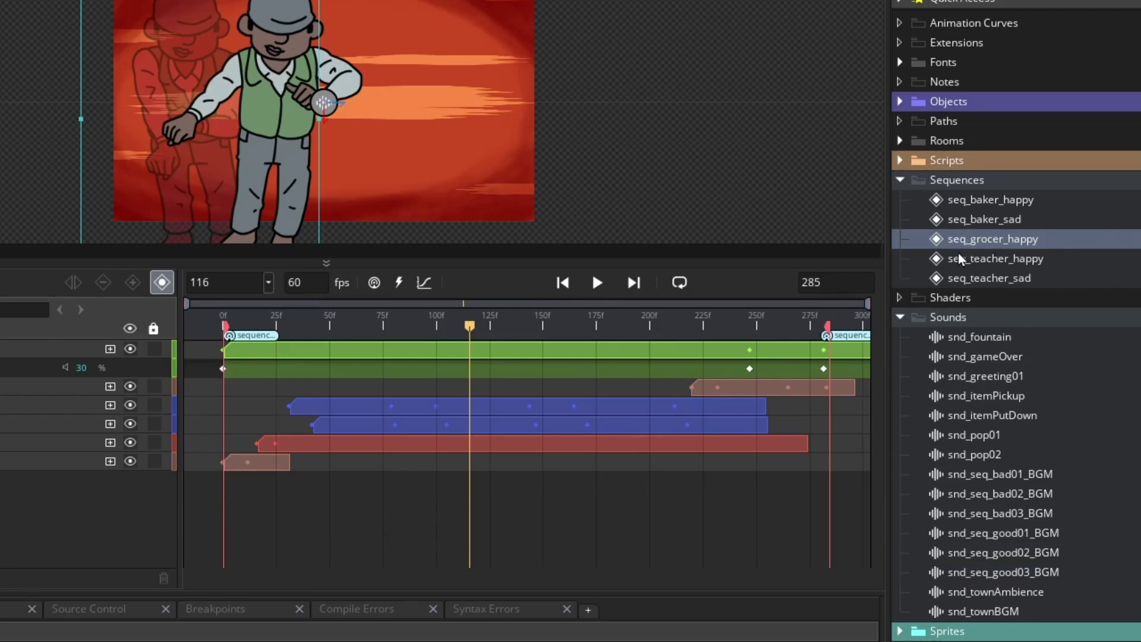
Duplicate the seq_grocer_happy sequence and name the copy seq_grocer_sad
{"action": "right_click", "coordinate": [978, 240]}
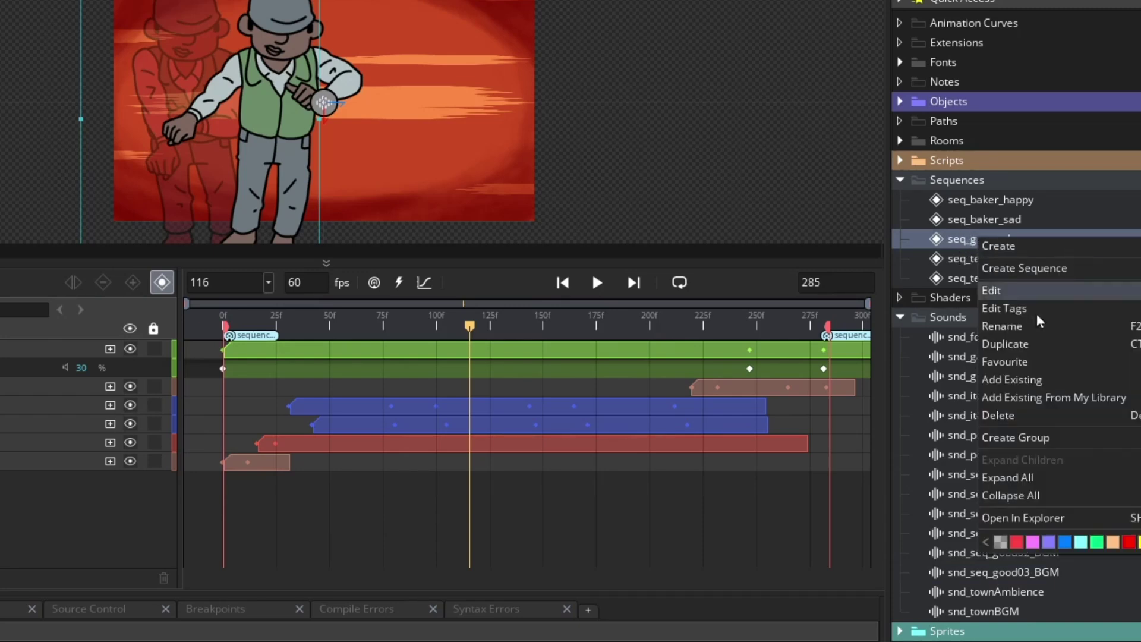
{"action": "left_click", "coordinate": [1020, 350]}
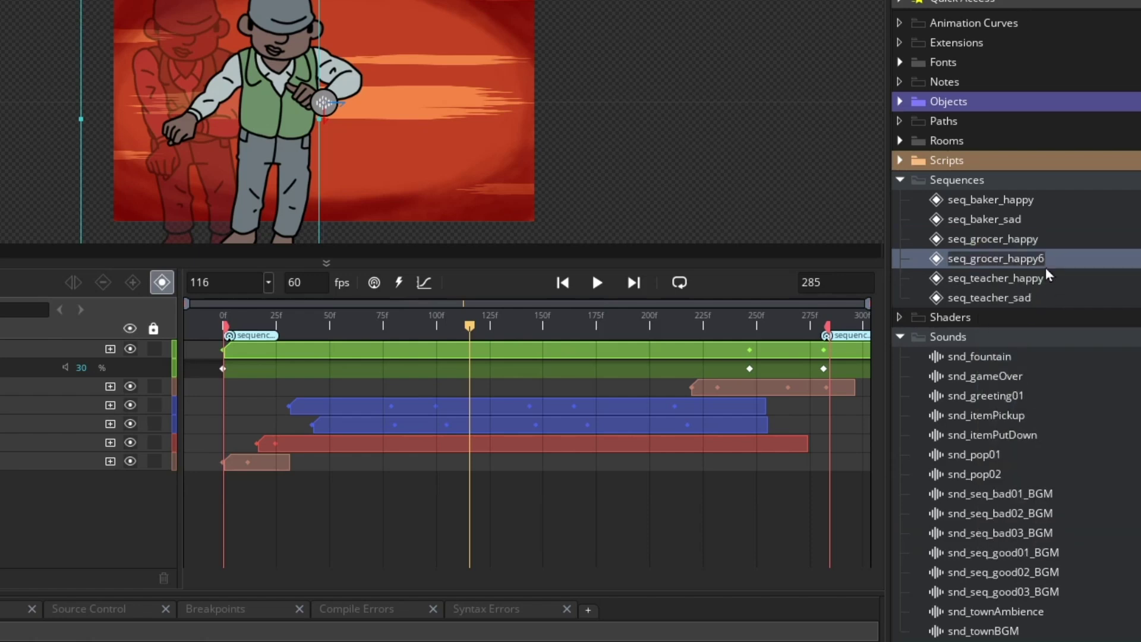
{"action": "left_click", "coordinate": [1027, 258]}
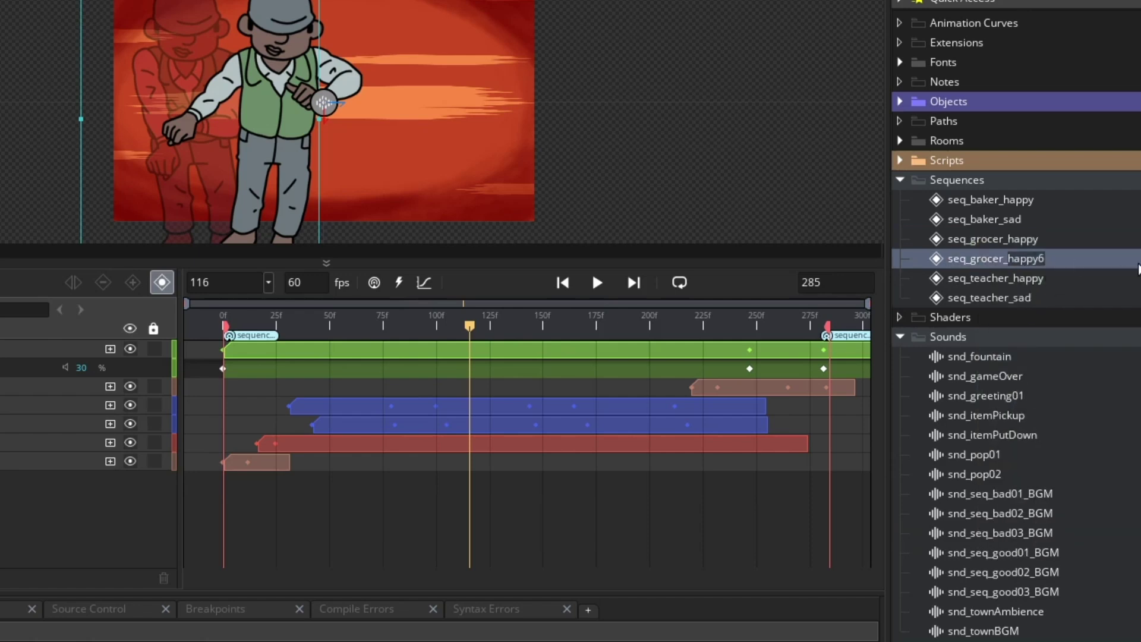
{"action": "key", "text": "BackSpace"}
{"action": "key", "text": "BackSpace"}
{"action": "key", "text": "BackSpace"}
{"action": "key", "text": "BackSpace"}
{"action": "key", "text": "BackSpace"}
{"action": "key", "text": "BackSpace"}
{"action": "type", "text": "s"}
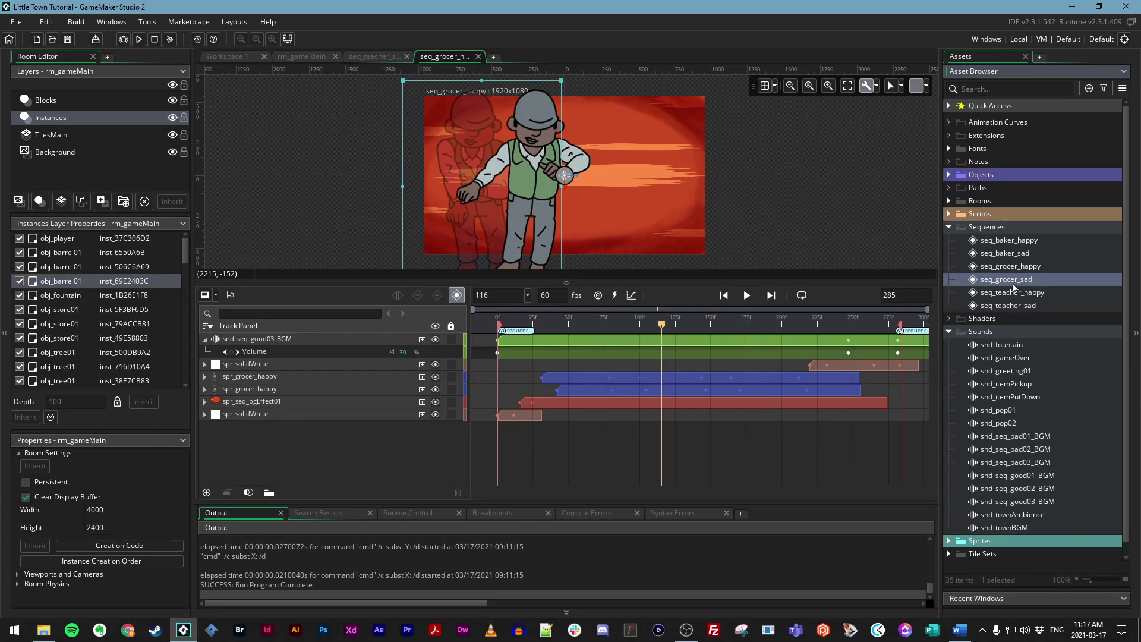
Open seq_grocer_sad, close the two other open sequences, and scrub through its copied animation to frame 195
{"action": "double_click", "coordinate": [1015, 279]}
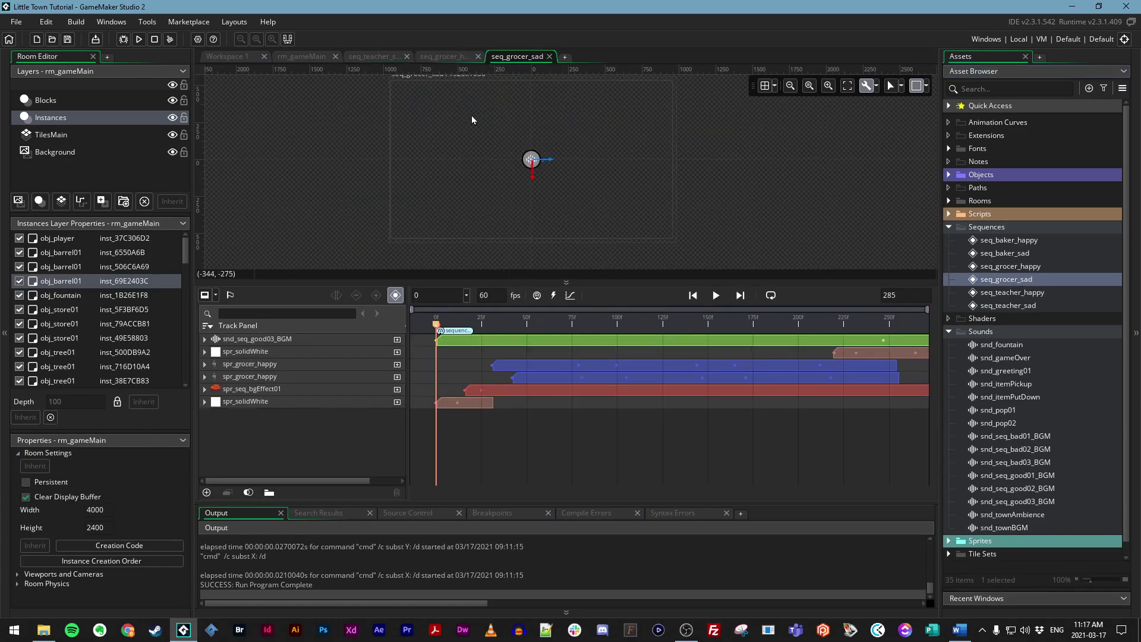
{"action": "left_click", "coordinate": [408, 60]}
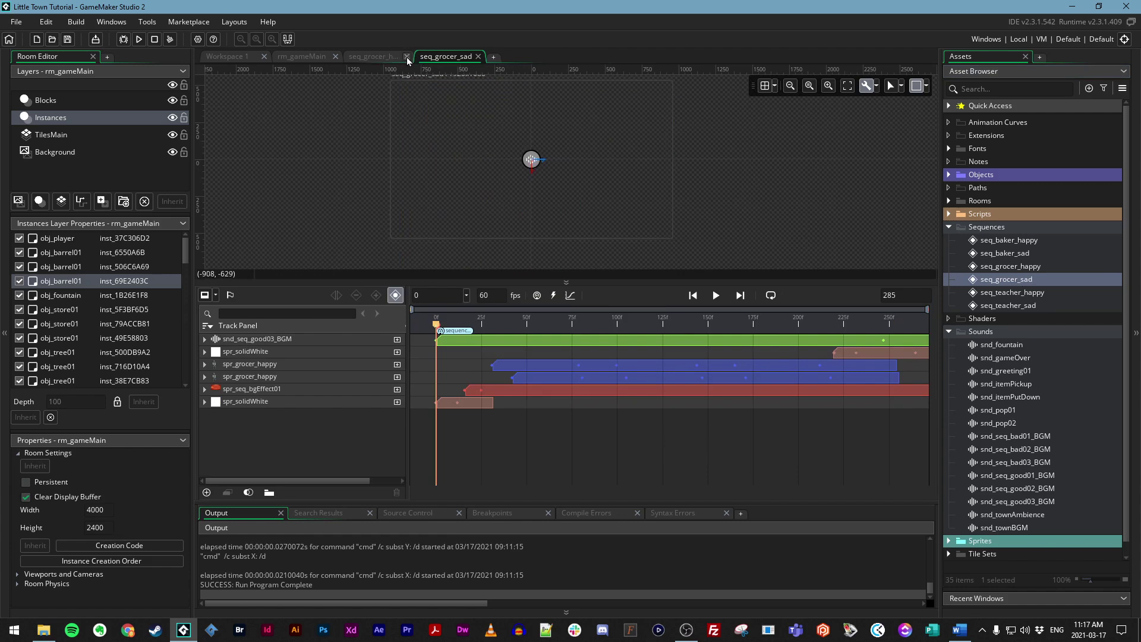
{"action": "left_click", "coordinate": [407, 57]}
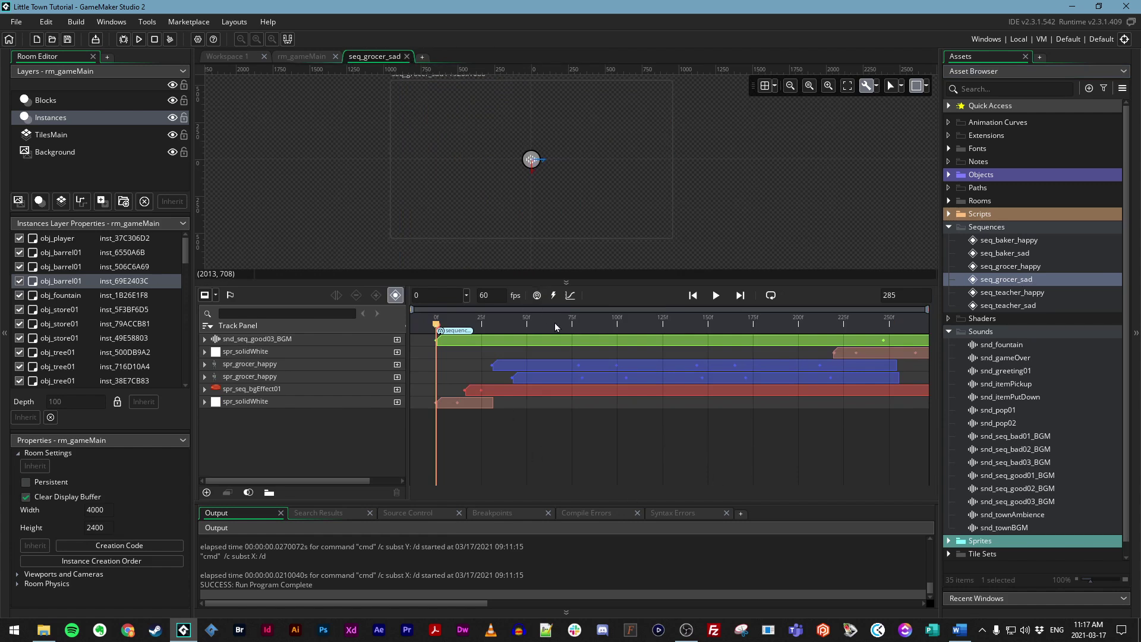
{"action": "left_click_drag", "start_coordinate": [555, 327], "coordinate": [768, 337]}
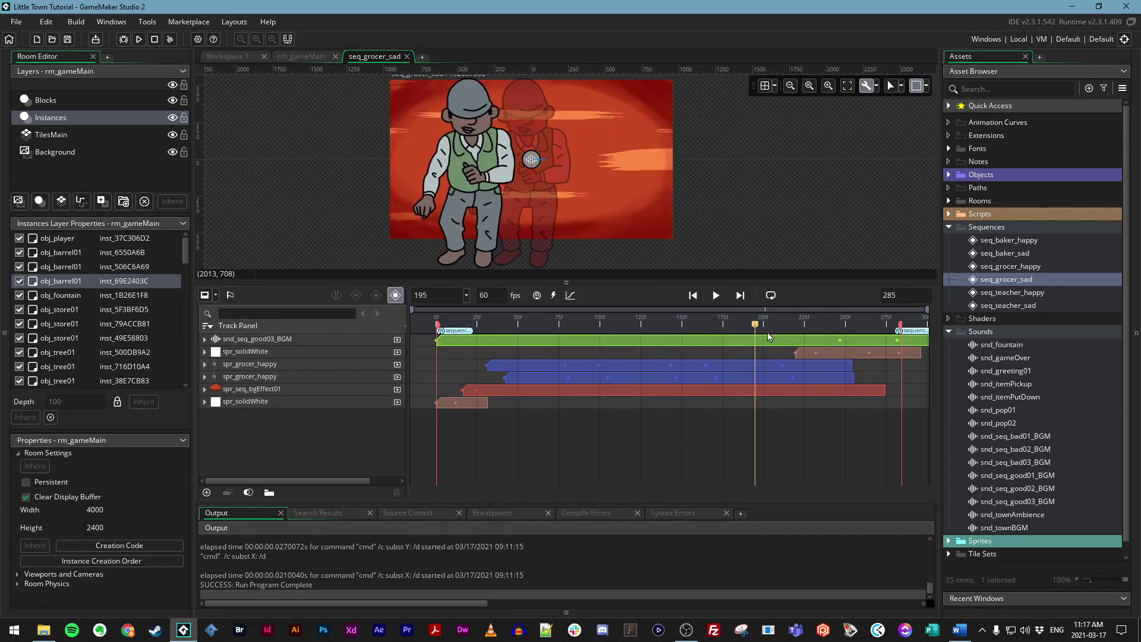
Collapse the Sounds group, expand Sprites, and look over the grocer's angry, sad and walking sprites
{"action": "left_click", "coordinate": [949, 331]}
{"action": "left_click", "coordinate": [948, 345]}
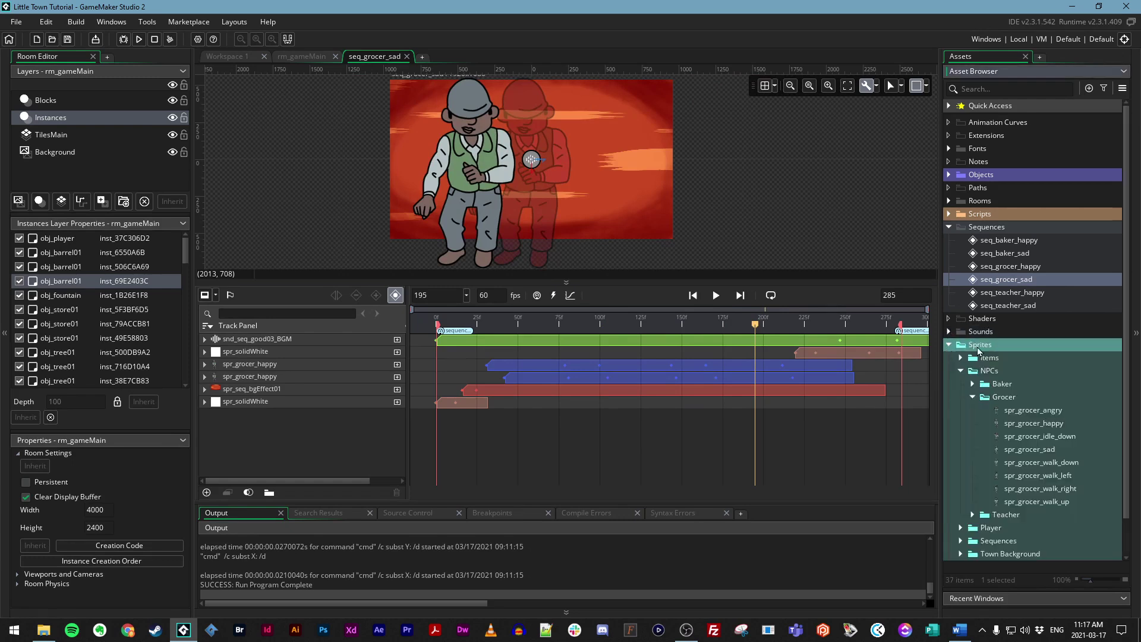
{"action": "scroll", "coordinate": [1055, 461], "scroll_direction": "down", "scroll_amount": 1}
{"action": "left_click", "coordinate": [1046, 369]}
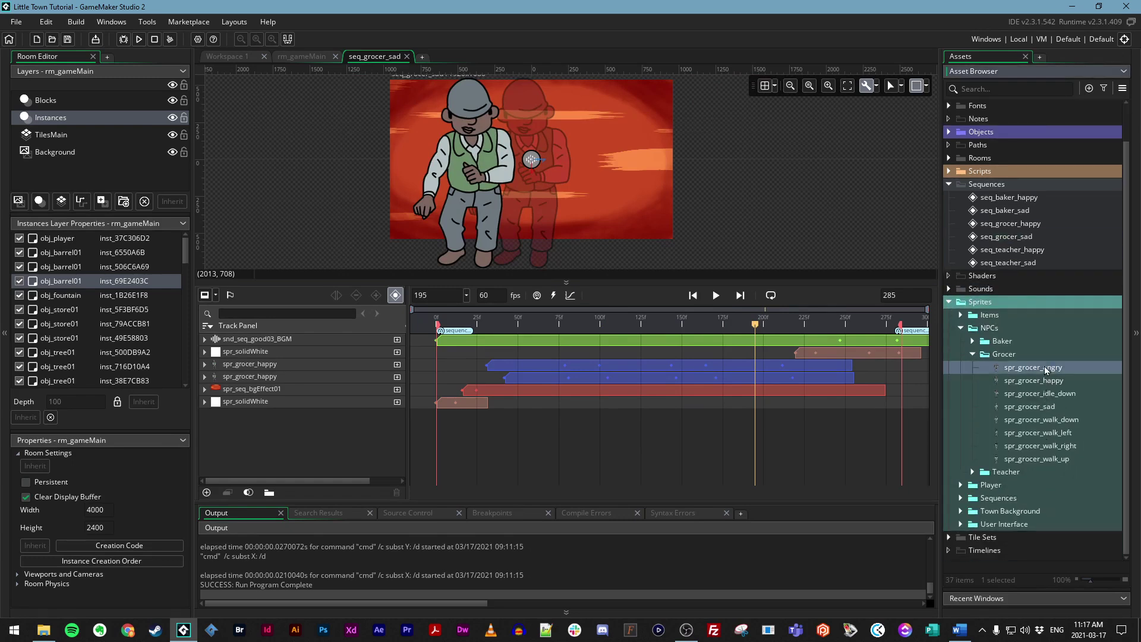
{"action": "left_click", "coordinate": [1038, 407]}
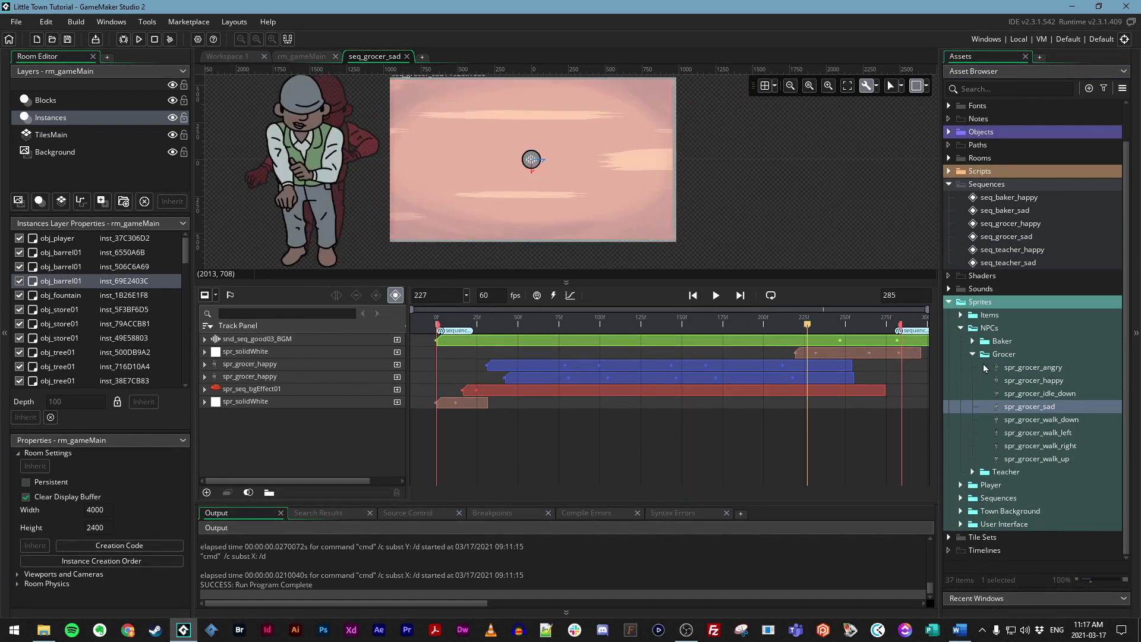
{"action": "left_click", "coordinate": [1034, 419]}
{"action": "left_click", "coordinate": [555, 326]}
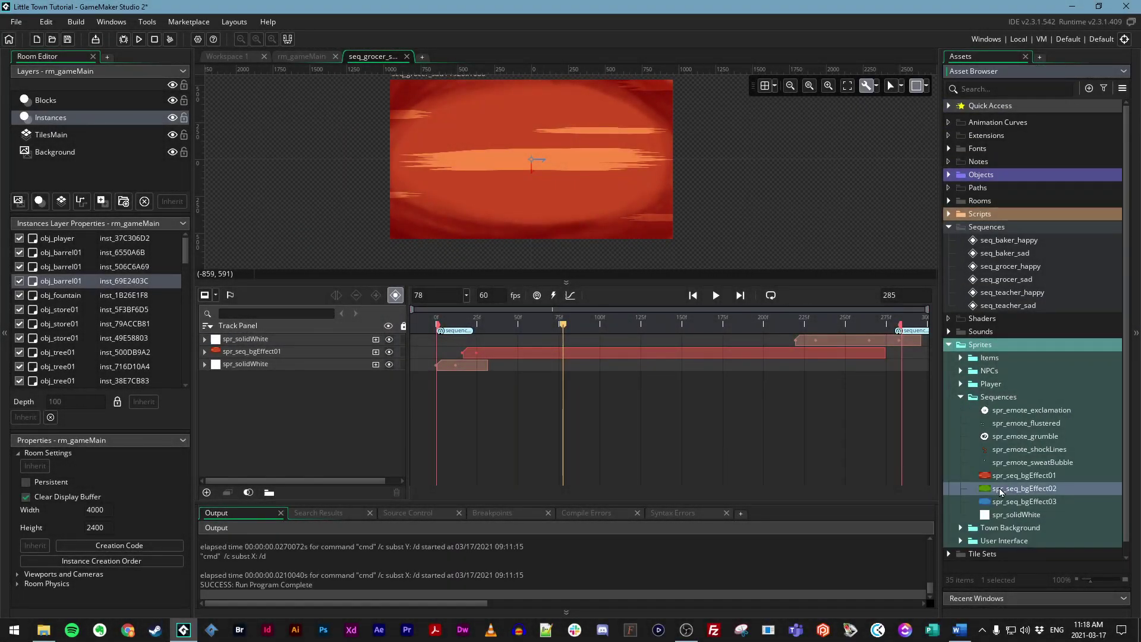
Replace the spr_seq_bgEffect01 track with spr_seq_bgEffect02, carrying over the Colour Multiply fade keyframes, and adjust the new background clip's length
{"action": "left_click_drag", "start_coordinate": [1000, 492], "coordinate": [445, 364]}
{"action": "left_click", "coordinate": [249, 353]}
{"action": "left_click", "coordinate": [204, 363]}
{"action": "left_click", "coordinate": [400, 351]}
{"action": "left_click", "coordinate": [440, 386]}
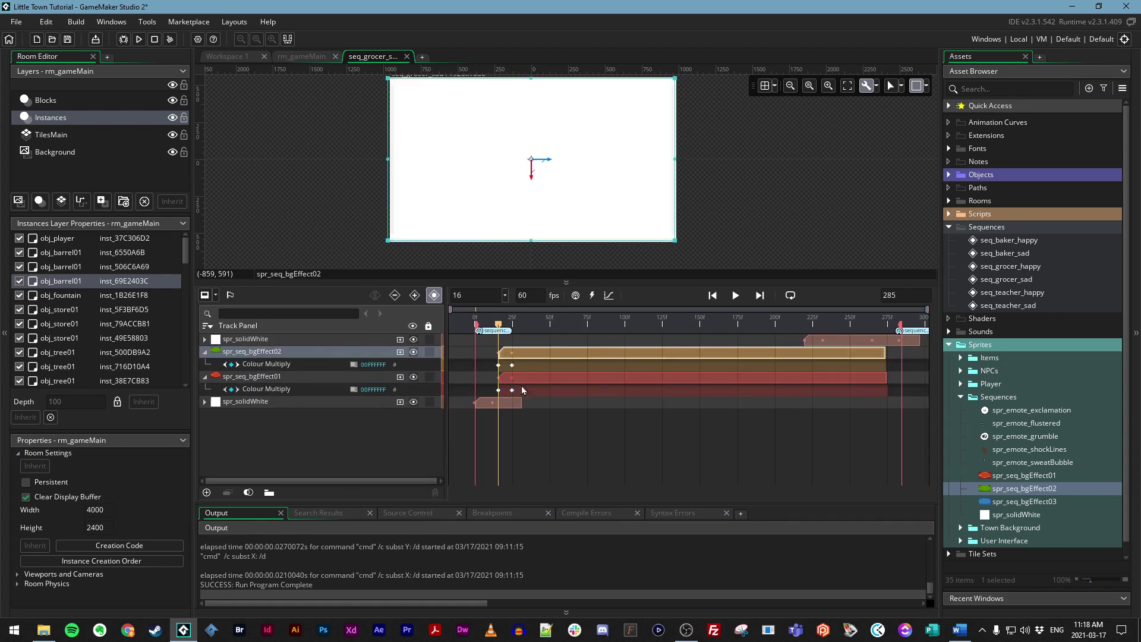
{"action": "left_click", "coordinate": [525, 376]}
{"action": "key", "text": "Delete"}
{"action": "mouse_move", "coordinate": [840, 326]}
{"action": "left_mouse_down"}
{"action": "mouse_move", "coordinate": [886, 337]}
{"action": "mouse_move", "coordinate": [858, 332]}
{"action": "left_mouse_up"}
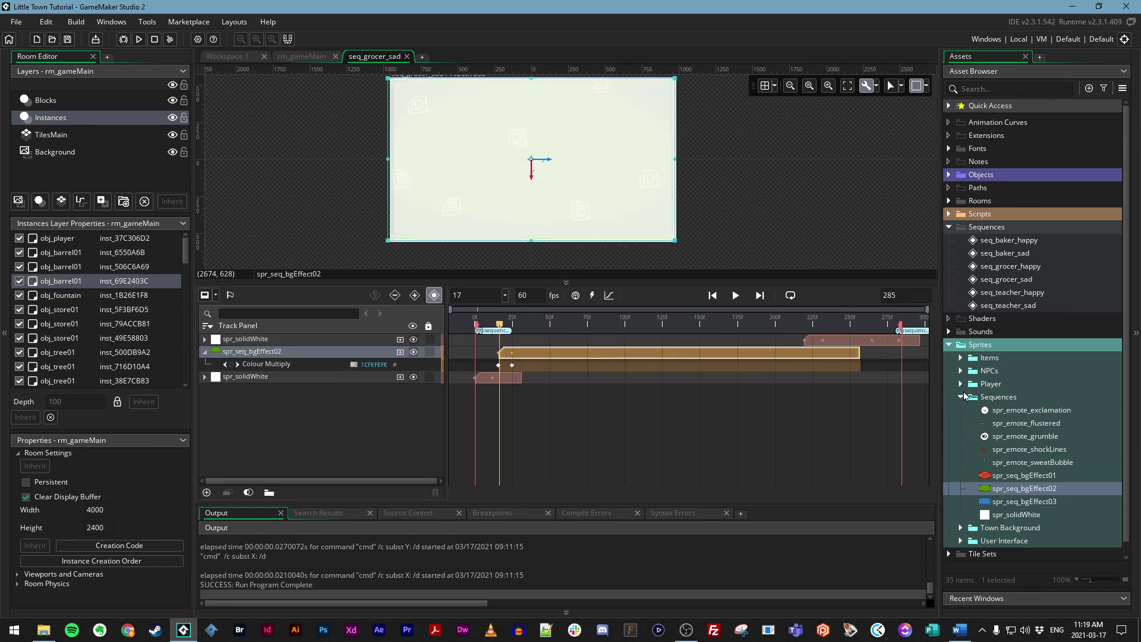
Place spr_grocer_walk_right at frame 28, enlarged to about 214% and standing just outside the canvas's left edge
{"action": "left_click_drag", "start_coordinate": [1026, 475], "coordinate": [296, 352]}
{"action": "left_click", "coordinate": [516, 324]}
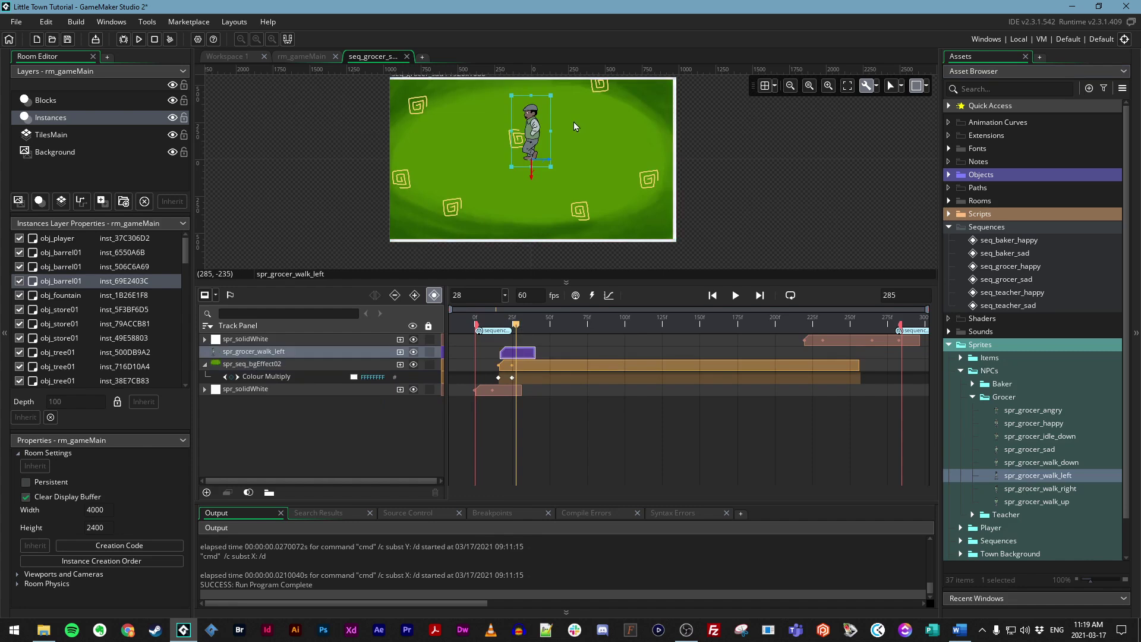
{"action": "key", "text": "Delete"}
{"action": "left_click_drag", "start_coordinate": [1053, 487], "coordinate": [297, 353]}
{"action": "left_click_drag", "start_coordinate": [537, 138], "coordinate": [331, 181]}
{"action": "left_click_drag", "start_coordinate": [347, 140], "coordinate": [387, 66]}
{"action": "left_click_drag", "start_coordinate": [348, 130], "coordinate": [354, 142]}
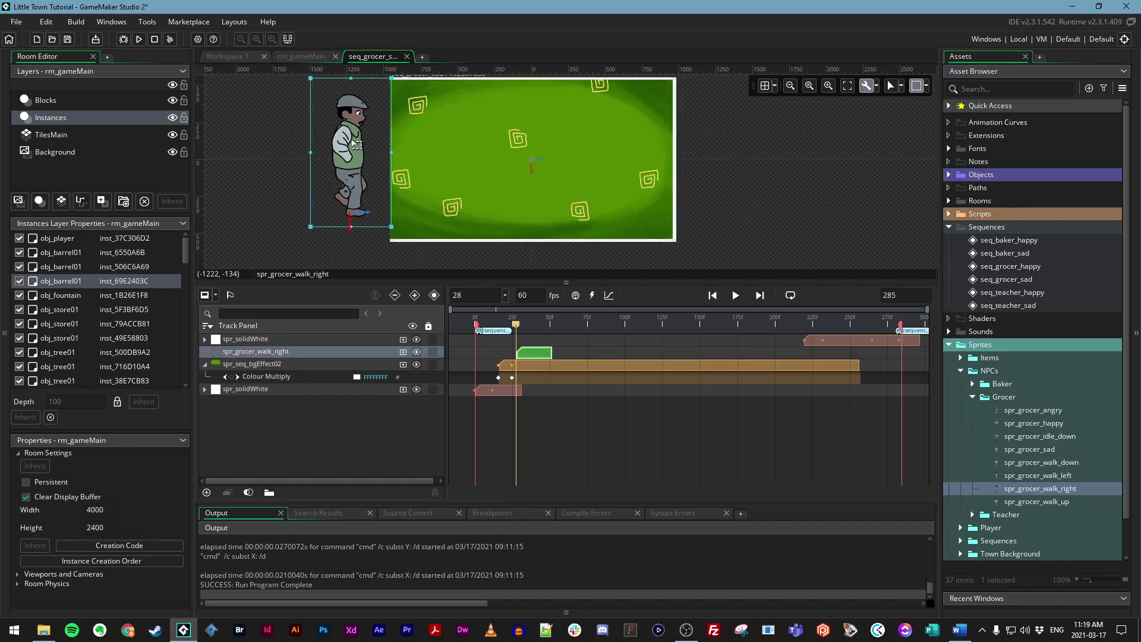
Lengthen the walk clip and keyframe its Position so the grocer reaches the canvas centre at frame 56
{"action": "mouse_move", "coordinate": [551, 352]}
{"action": "left_mouse_down"}
{"action": "mouse_move", "coordinate": [560, 324]}
{"action": "mouse_move", "coordinate": [573, 353]}
{"action": "left_mouse_up"}
{"action": "left_click", "coordinate": [453, 333]}
{"action": "left_click", "coordinate": [403, 351]}
{"action": "left_click", "coordinate": [461, 361]}
{"action": "left_click_drag", "start_coordinate": [349, 156], "coordinate": [534, 155]}
Add an Image Speed parameter of 120% to the walk clip at frame 28 and scrub through the walk
{"action": "left_click_drag", "start_coordinate": [558, 325], "coordinate": [516, 324]}
{"action": "left_click", "coordinate": [403, 351]}
{"action": "left_click", "coordinate": [425, 405]}
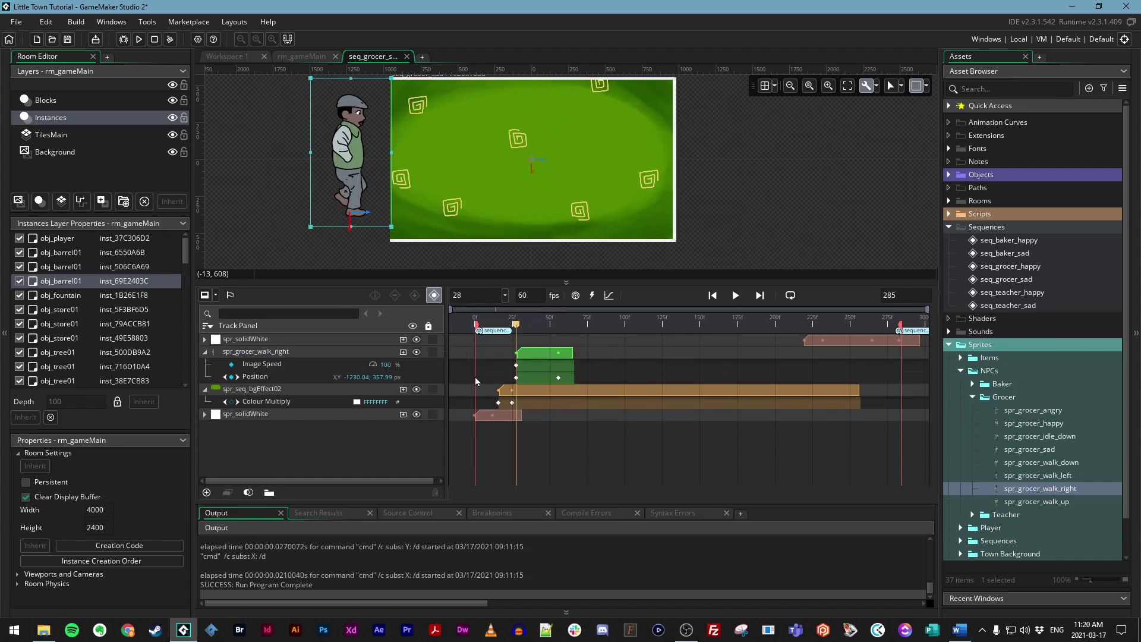
{"action": "left_click_drag", "start_coordinate": [385, 364], "coordinate": [397, 363]}
{"action": "left_click_drag", "start_coordinate": [516, 324], "coordinate": [559, 352]}
{"action": "left_click", "coordinate": [205, 351]}
Place spr_grocer_angry at frame 56, trim the walk clip to end there, and add a Scale parameter to the walk track
{"action": "left_click_drag", "start_coordinate": [1032, 410], "coordinate": [518, 324]}
{"action": "left_click", "coordinate": [565, 376]}
{"action": "left_click", "coordinate": [204, 364]}
{"action": "left_click", "coordinate": [204, 364]}
{"action": "left_click", "coordinate": [403, 364]}
{"action": "left_click", "coordinate": [416, 421]}
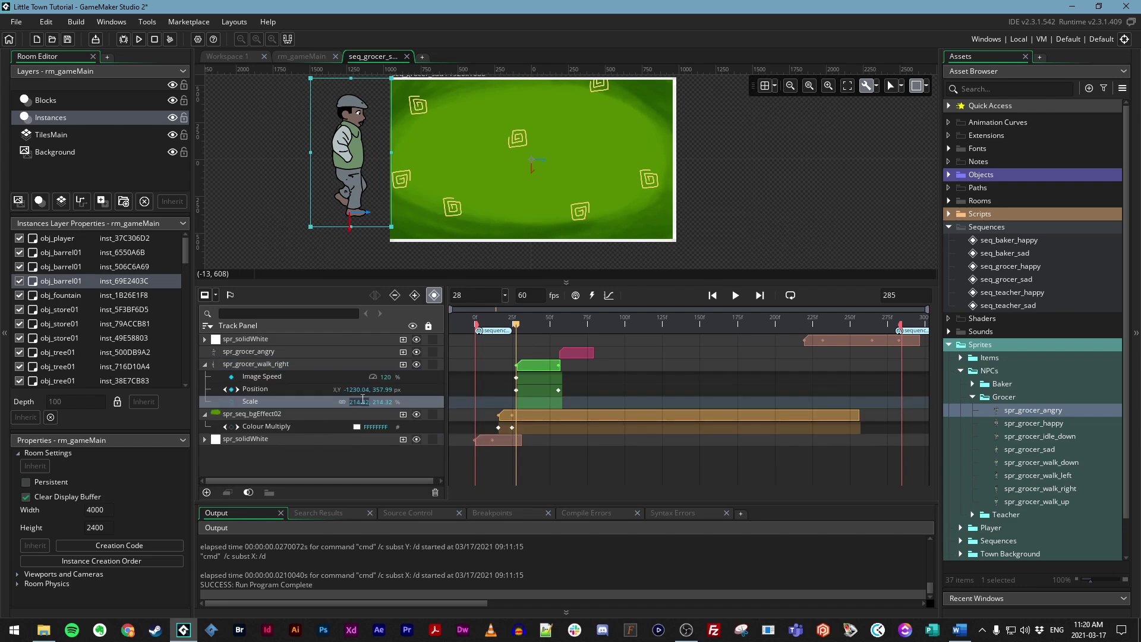
Add a Scale parameter of 214.32% to the angry grocer at frame 56 and check the change from walking
{"action": "left_click", "coordinate": [559, 325]}
{"action": "left_click", "coordinate": [531, 178]}
{"action": "left_click", "coordinate": [403, 351]}
{"action": "left_click", "coordinate": [416, 432]}
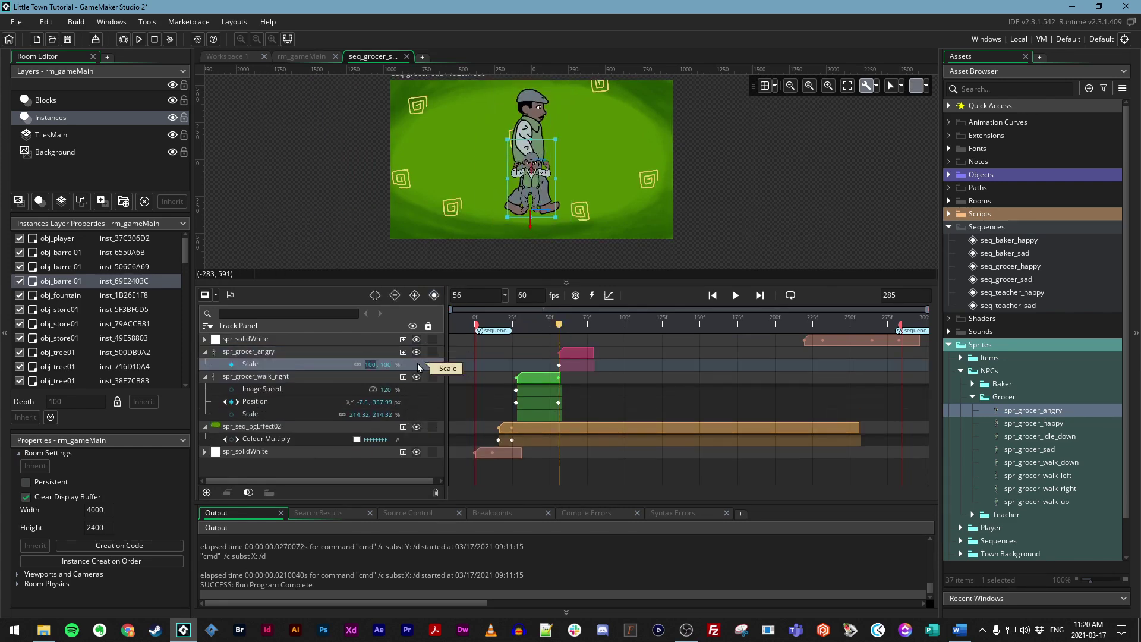
{"action": "left_click", "coordinate": [561, 324]}
{"action": "left_click_drag", "start_coordinate": [561, 326], "coordinate": [555, 326]}
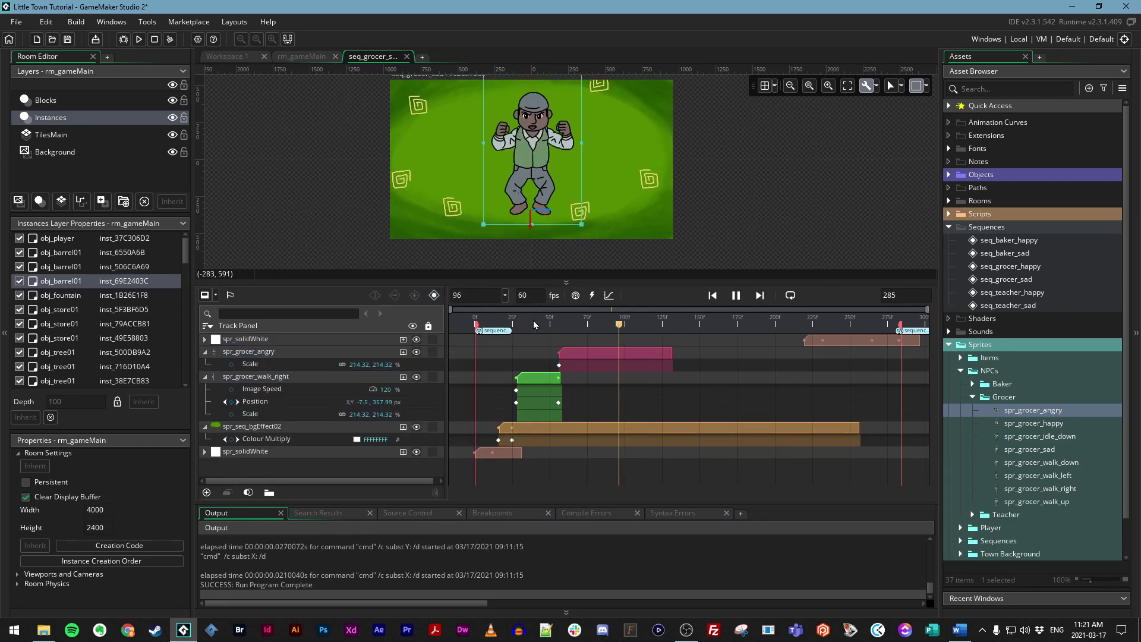
End the angry grocer's clip at frame 106 and place spr_grocer_sad on a new track there
{"action": "left_click_drag", "start_coordinate": [610, 325], "coordinate": [633, 355]}
{"action": "left_click", "coordinate": [541, 357]}
{"action": "left_click_drag", "start_coordinate": [1034, 449], "coordinate": [315, 351]}
Add a Scale parameter to the sad grocer, set both values to 214.32%, and scrub across its entrance
{"action": "left_click", "coordinate": [403, 351]}
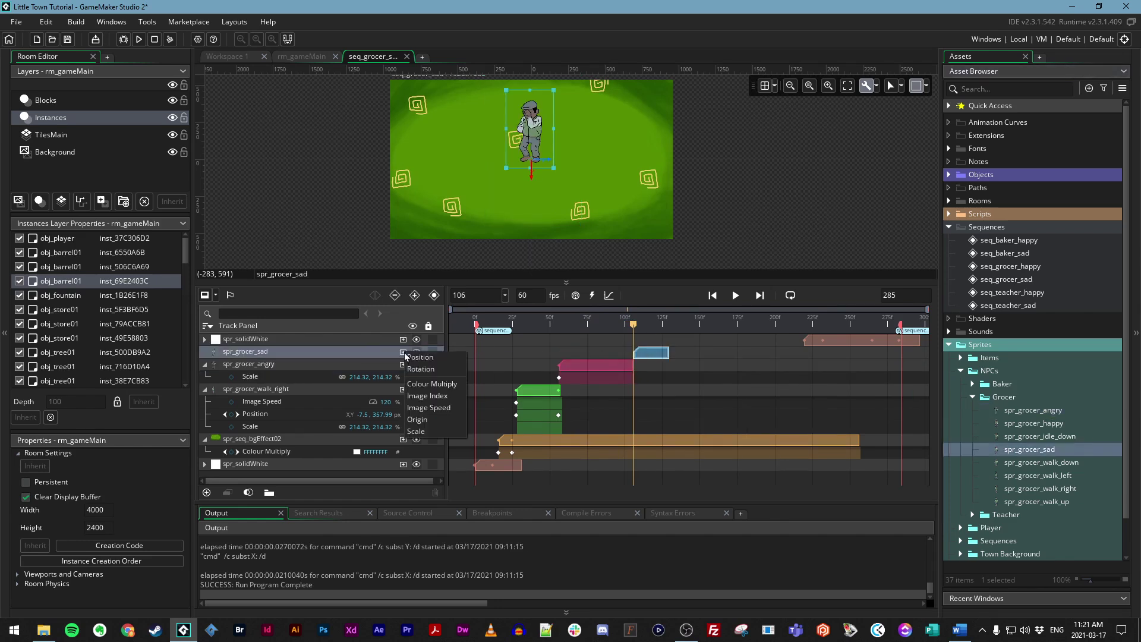
{"action": "left_click", "coordinate": [416, 432]}
{"action": "left_click", "coordinate": [366, 364]}
{"action": "key", "text": "ctrl+v"}
{"action": "left_click", "coordinate": [384, 365]}
{"action": "key", "text": "ctrl+v"}
{"action": "left_click_drag", "start_coordinate": [590, 325], "coordinate": [632, 325]}
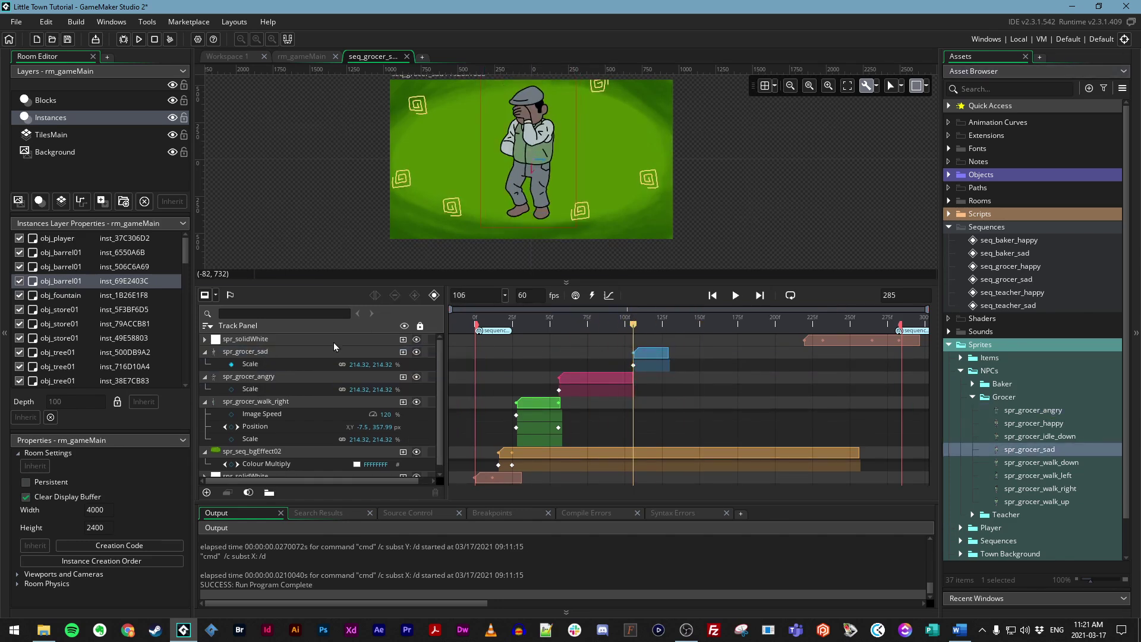
Enlarge the sad grocer at frame 106 by setting its Scale to 400% on both axes
{"action": "left_click", "coordinate": [632, 365]}
{"action": "left_click", "coordinate": [360, 364]}
{"action": "type", "text": "400"}
{"action": "middle_click_drag", "start_coordinate": [715, 234], "coordinate": [716, 173]}
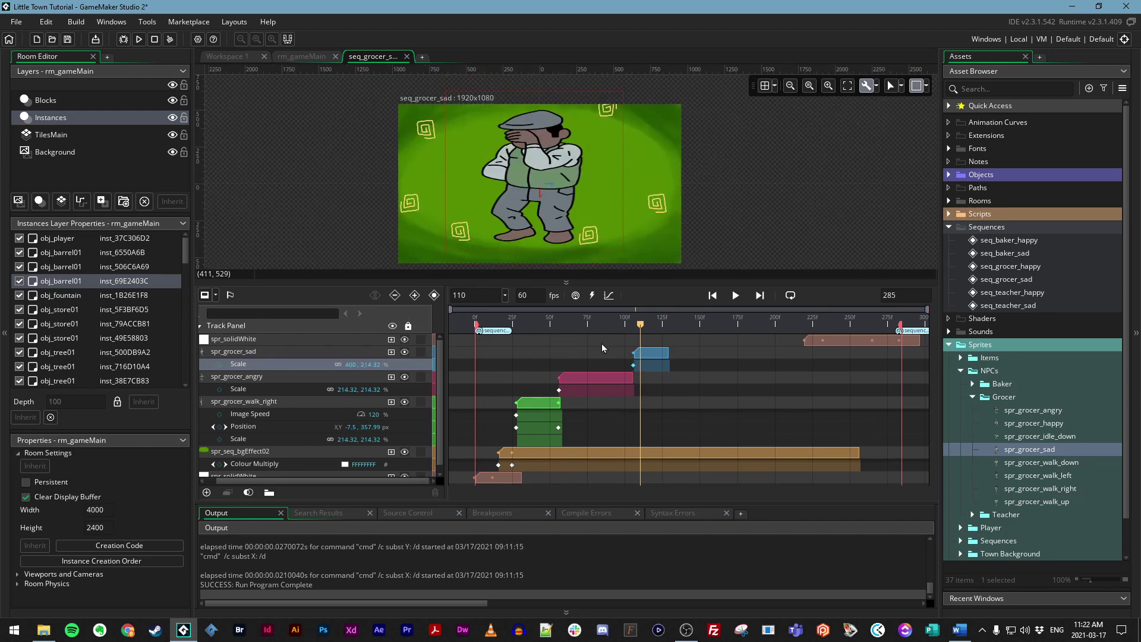
{"action": "left_click_drag", "start_coordinate": [640, 325], "coordinate": [633, 325]}
{"action": "left_click", "coordinate": [572, 158]}
{"action": "scroll", "coordinate": [580, 203], "scroll_direction": "down", "scroll_amount": 2, "text": "ctrl"}
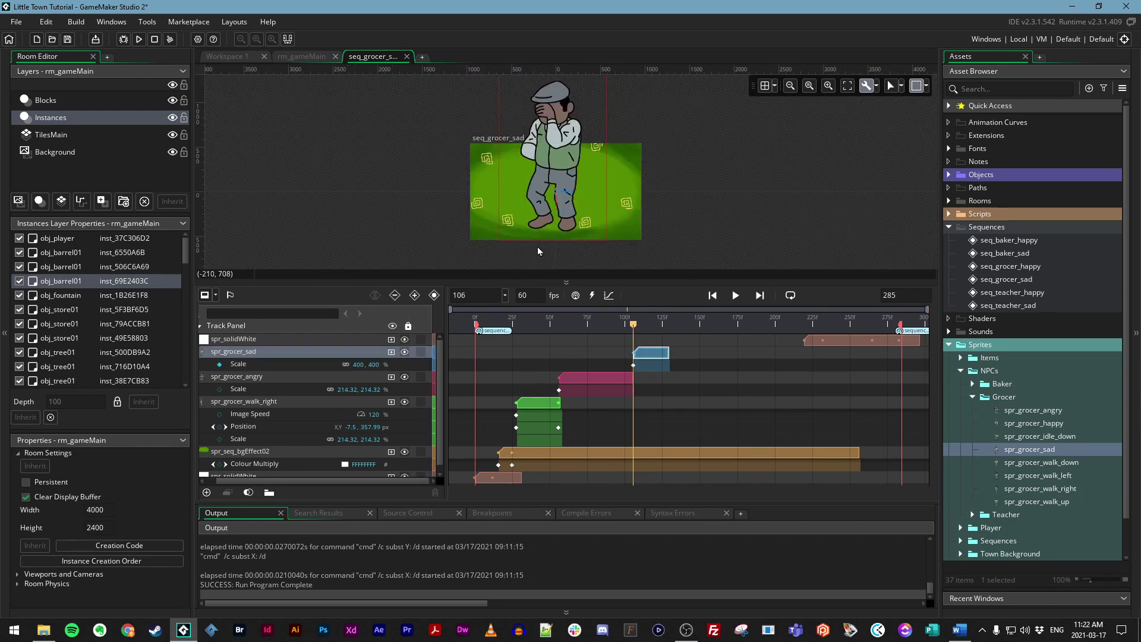
Tilt and reposition the enlarged sad grocer on the canvas around its entrance
{"action": "left_click", "coordinate": [538, 251]}
{"action": "left_click", "coordinate": [420, 451]}
{"action": "left_click", "coordinate": [359, 356]}
{"action": "left_click", "coordinate": [642, 324]}
{"action": "left_click_drag", "start_coordinate": [561, 125], "coordinate": [624, 138]}
{"action": "left_click_drag", "start_coordinate": [563, 192], "coordinate": [511, 166]}
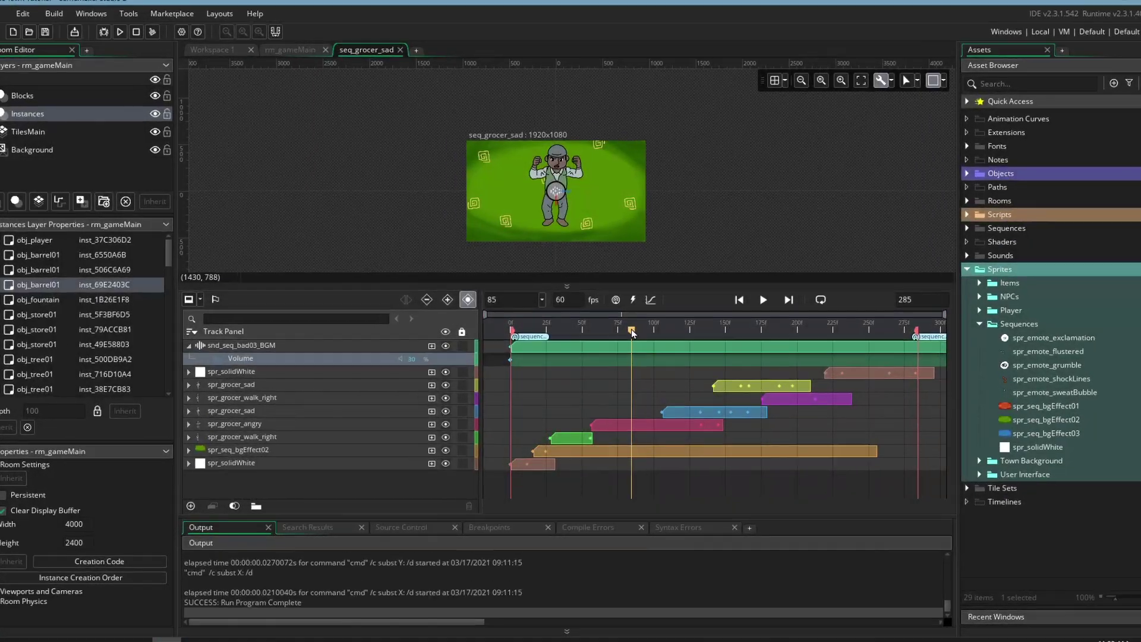
Play the finished seq_grocer_sad sequence from frame 0, then view the overlapping sad grocers at frame 153
{"action": "left_click_drag", "start_coordinate": [631, 331], "coordinate": [515, 336]}
{"action": "left_click_drag", "start_coordinate": [505, 404], "coordinate": [478, 371]}
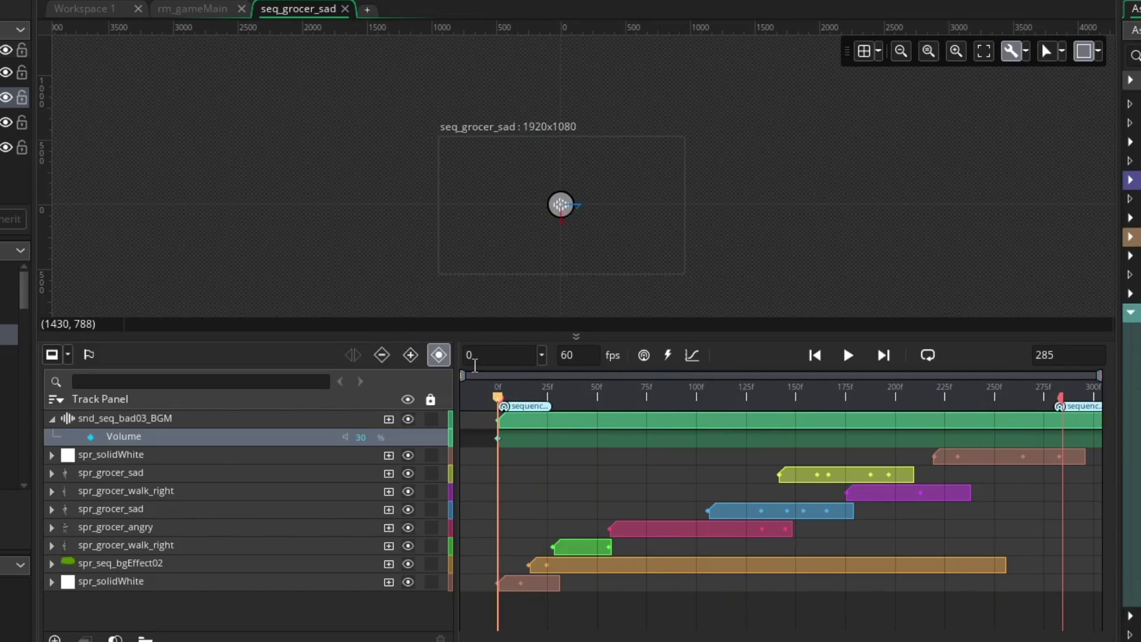
{"action": "key", "text": "space"}
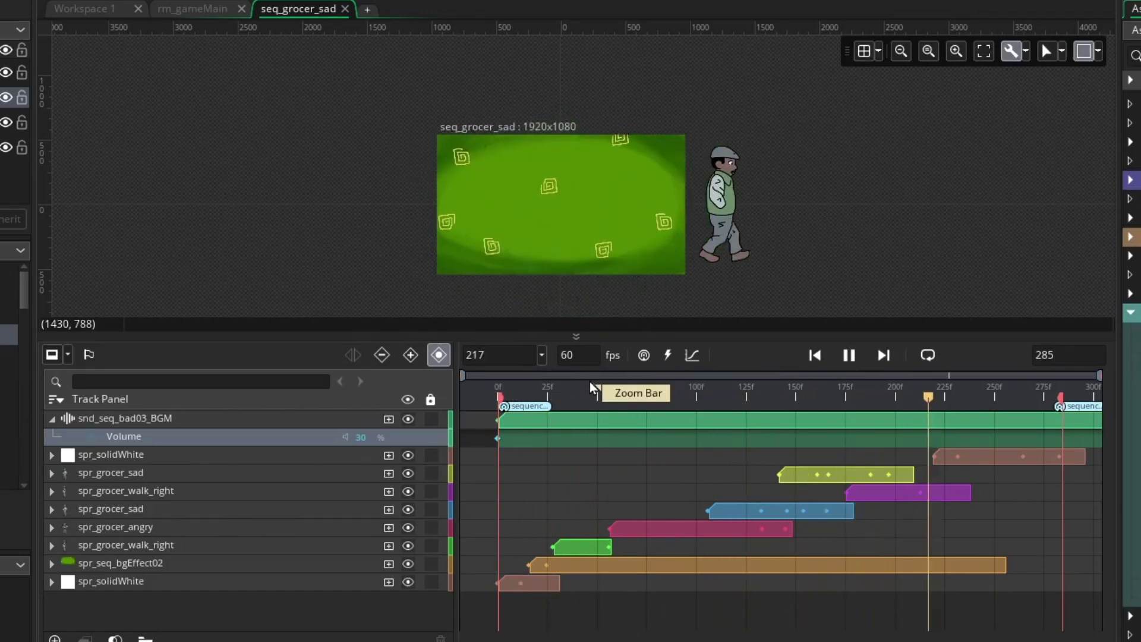
{"action": "left_click", "coordinate": [804, 399]}
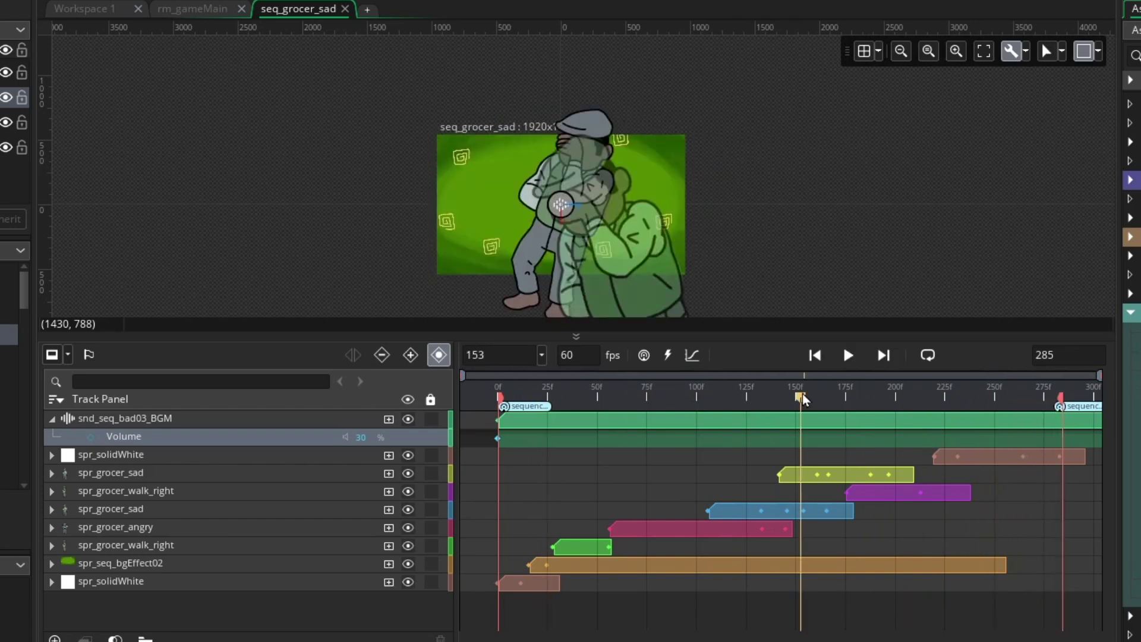
Review the walk-right clip and the angry grocer's track, then scrub across the handover to the sad grocers
{"action": "left_click_drag", "start_coordinate": [604, 394], "coordinate": [605, 439]}
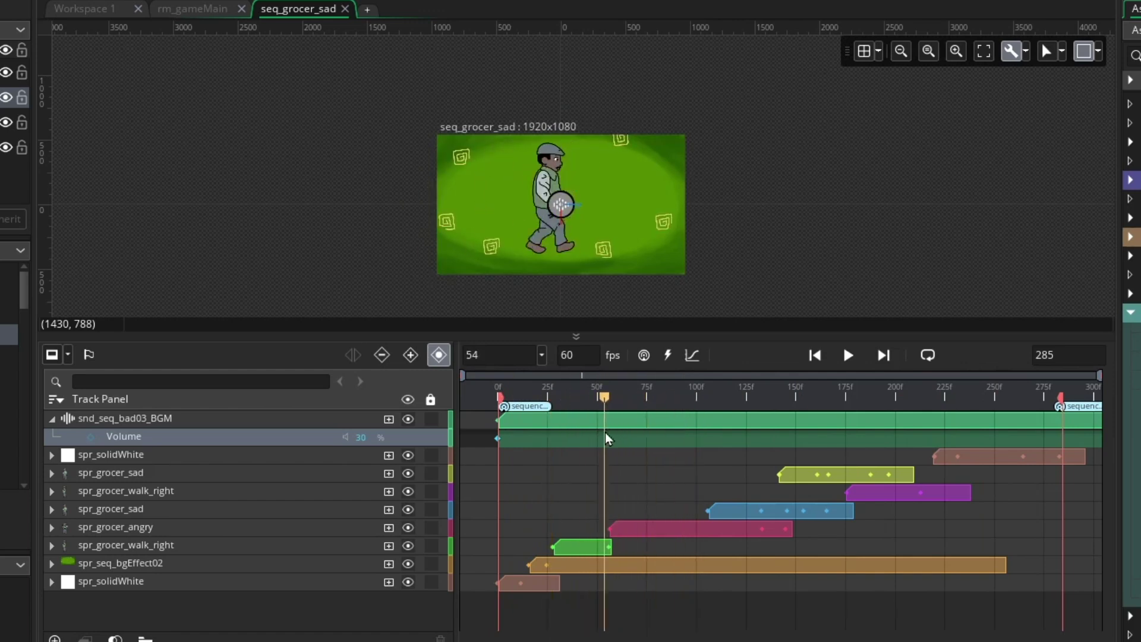
{"action": "left_click", "coordinate": [578, 553]}
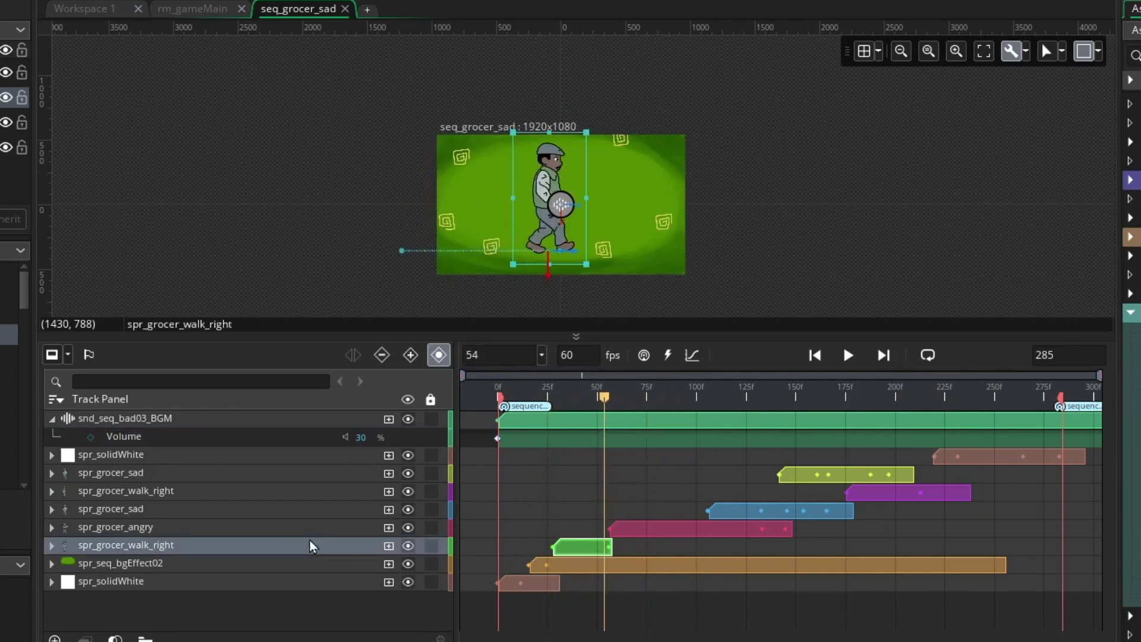
{"action": "left_click", "coordinate": [247, 529]}
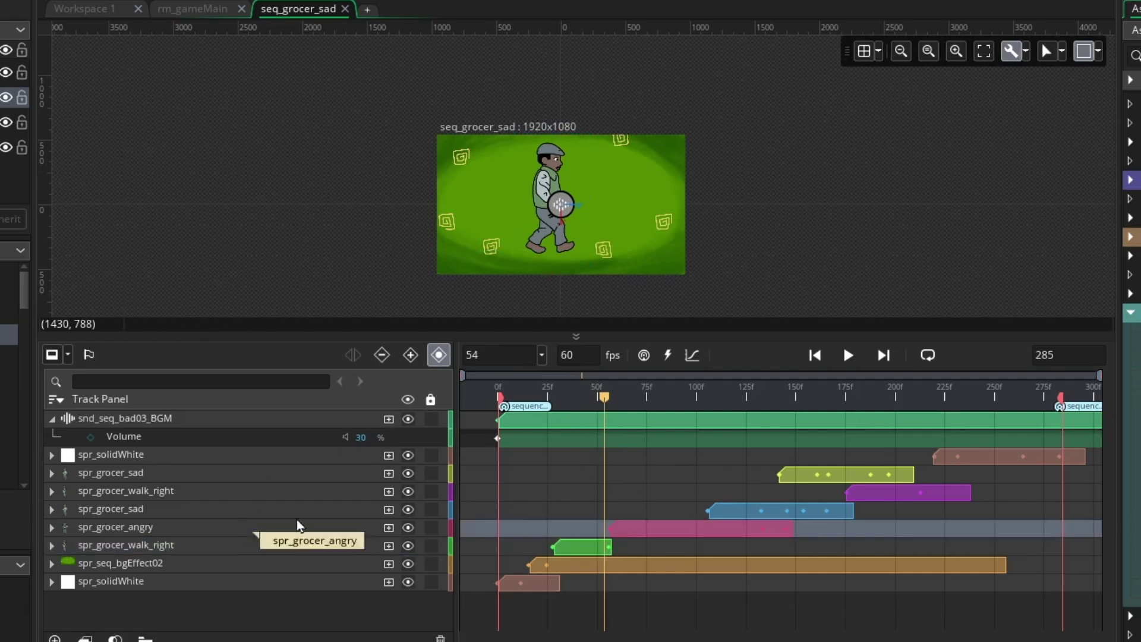
{"action": "left_click_drag", "start_coordinate": [612, 396], "coordinate": [822, 402]}
{"action": "left_click_drag", "start_coordinate": [863, 402], "coordinate": [716, 412]}
Expand the first sad grocer track's parameters and select its Colour Multiply keyframe at frame 106
{"action": "left_click", "coordinate": [720, 514]}
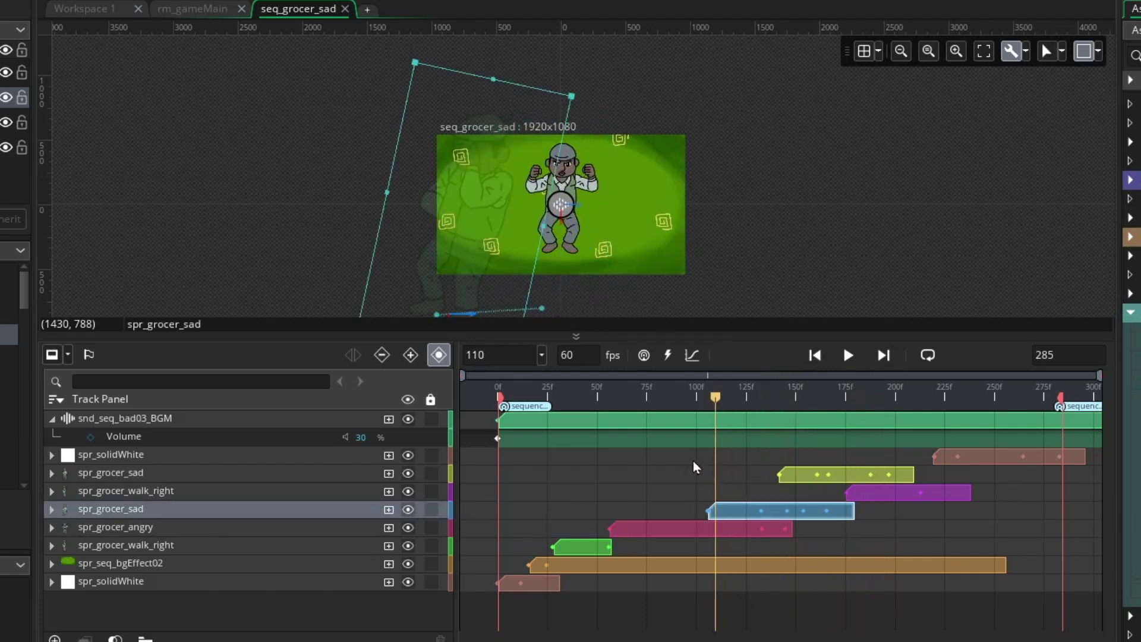
{"action": "left_click", "coordinate": [51, 508]}
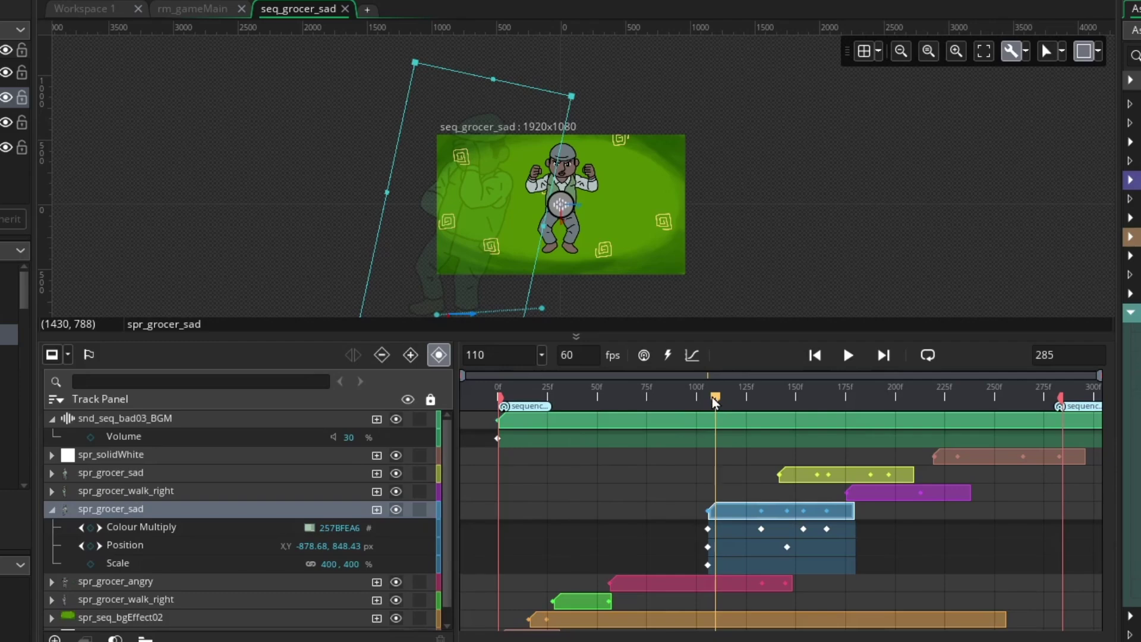
{"action": "left_click_drag", "start_coordinate": [711, 397], "coordinate": [704, 401]}
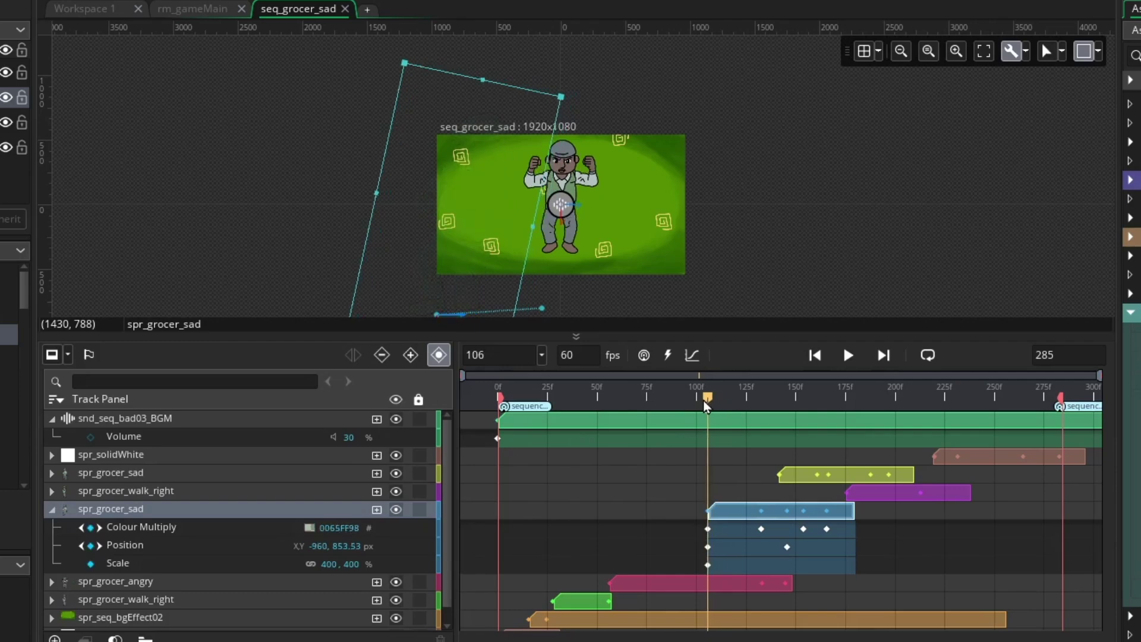
{"action": "left_click", "coordinate": [708, 530]}
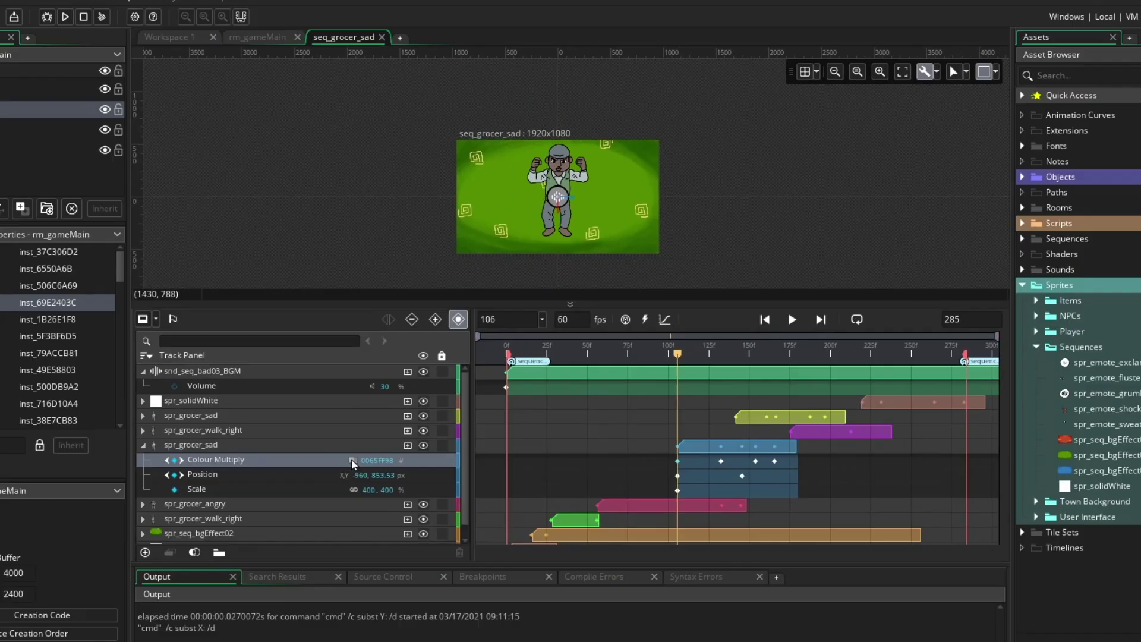
Set the first sad grocer's Colour Multiply keyframe at frame 106 to transparent pure green, 0000FF00, with red and blue at 0
{"action": "left_click", "coordinate": [309, 527]}
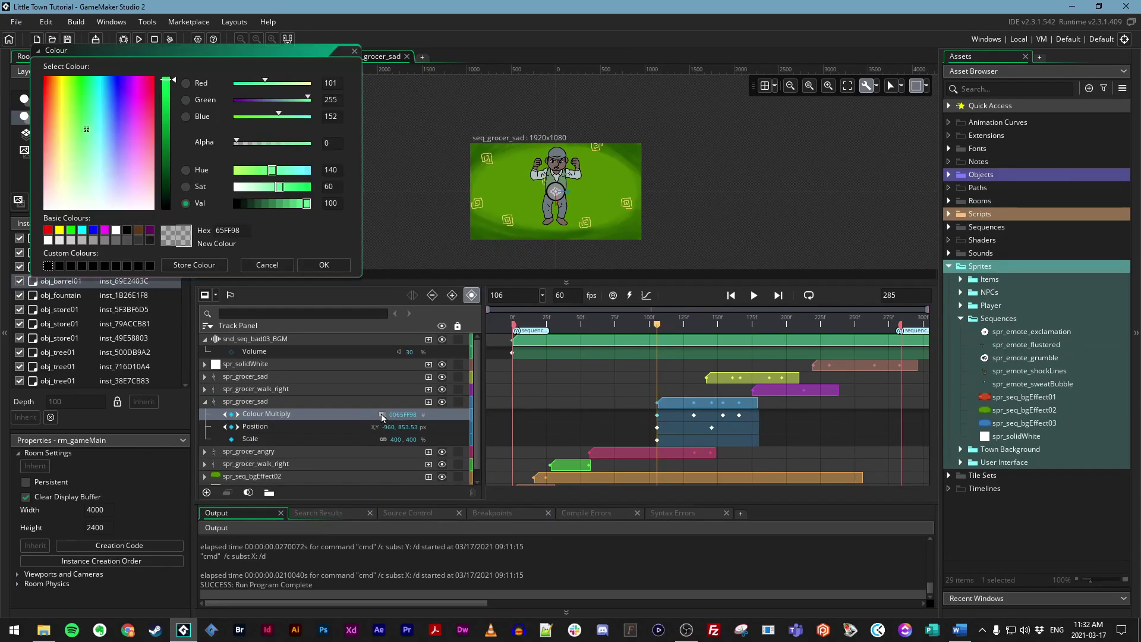
{"action": "left_click", "coordinate": [245, 84]}
{"action": "left_click_drag", "start_coordinate": [246, 84], "coordinate": [235, 83]}
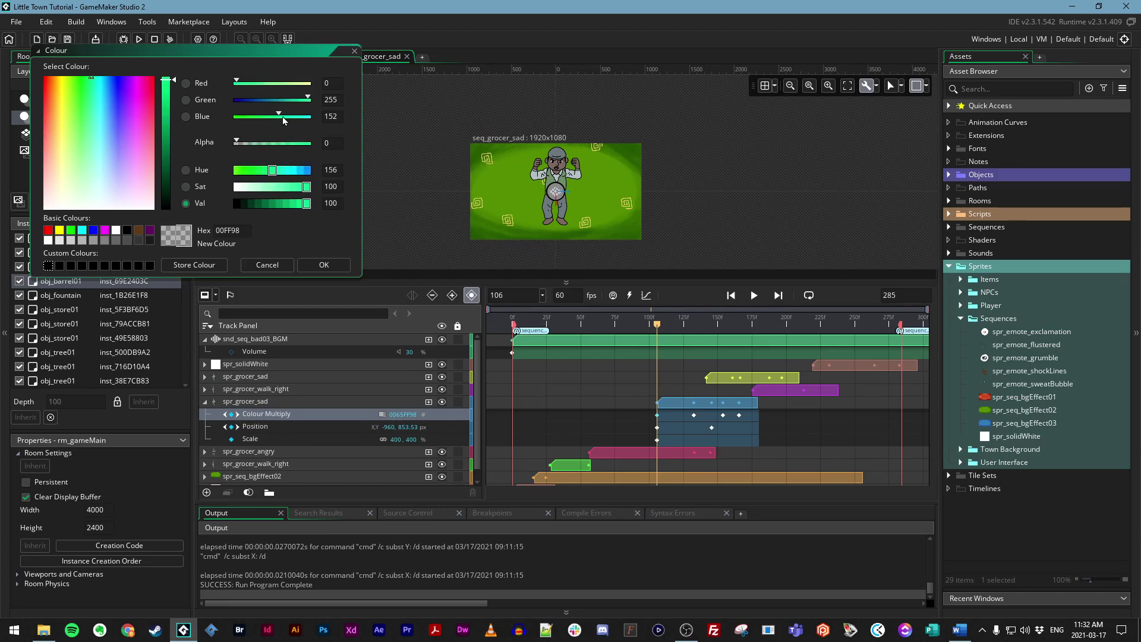
{"action": "left_click_drag", "start_coordinate": [276, 114], "coordinate": [236, 116]}
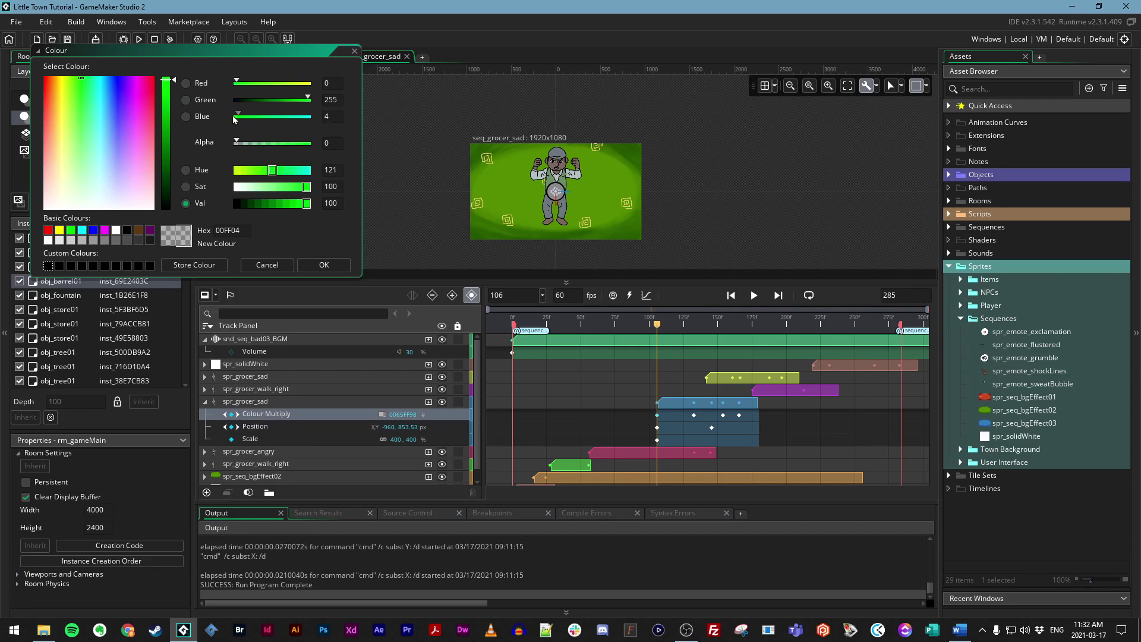
{"action": "left_click", "coordinate": [324, 264]}
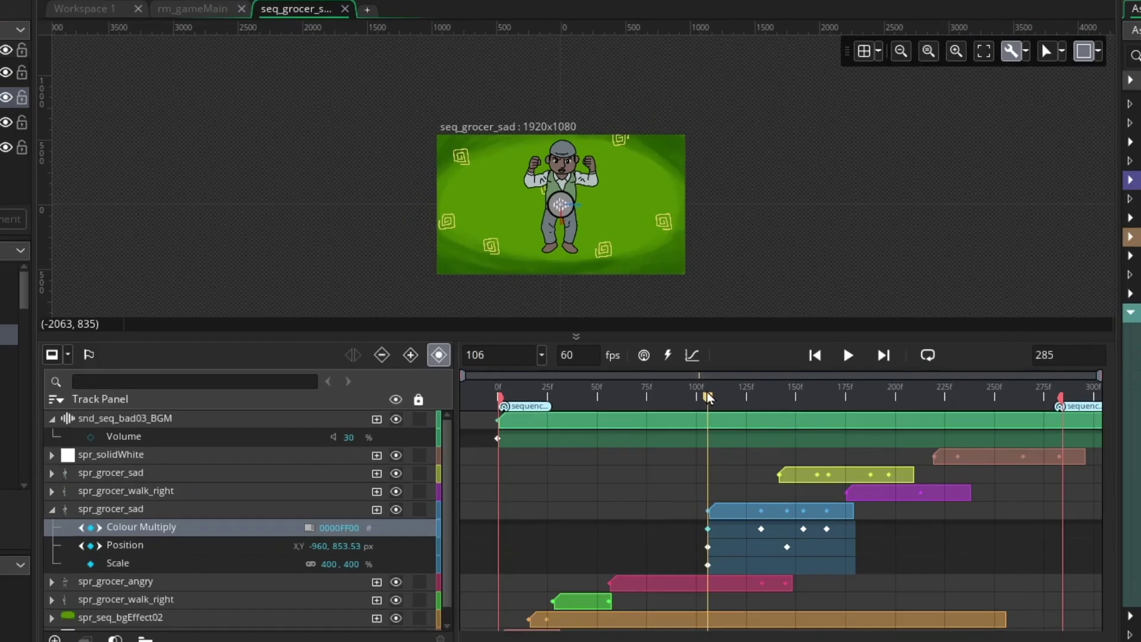
Scrub from the sad grocer's entrance to frame 174, select the later walk-right track, and continue scrubbing through the white overlay to frame 282
{"action": "left_click_drag", "start_coordinate": [656, 320], "coordinate": [677, 322]}
{"action": "left_click_drag", "start_coordinate": [737, 393], "coordinate": [843, 396]}
{"action": "left_click", "coordinate": [154, 489]}
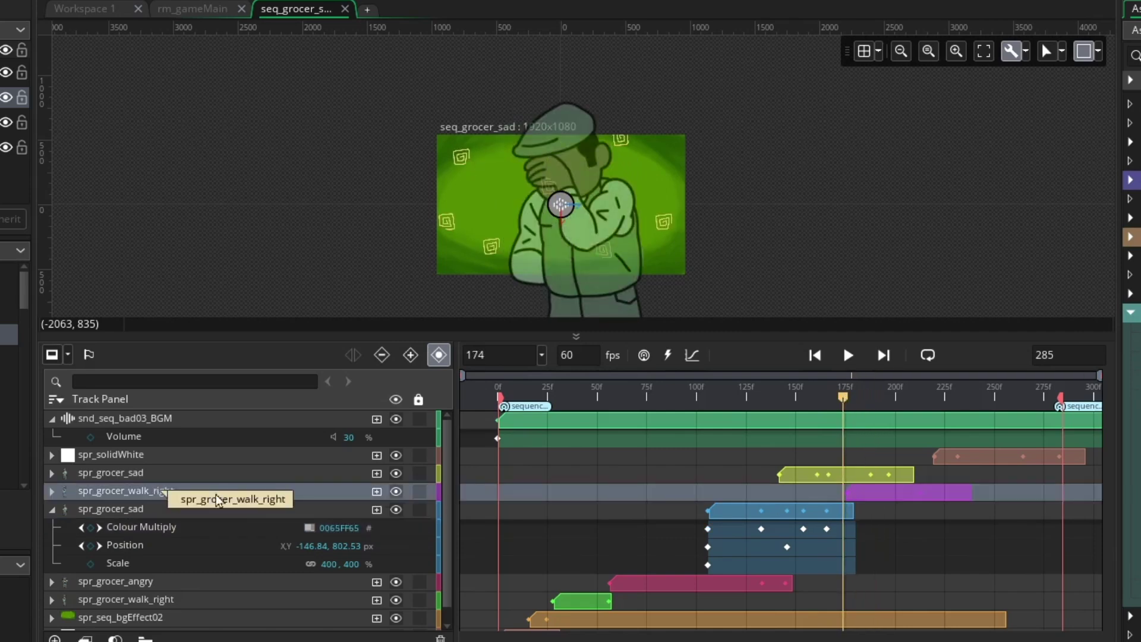
{"action": "left_click_drag", "start_coordinate": [847, 398], "coordinate": [1046, 419]}
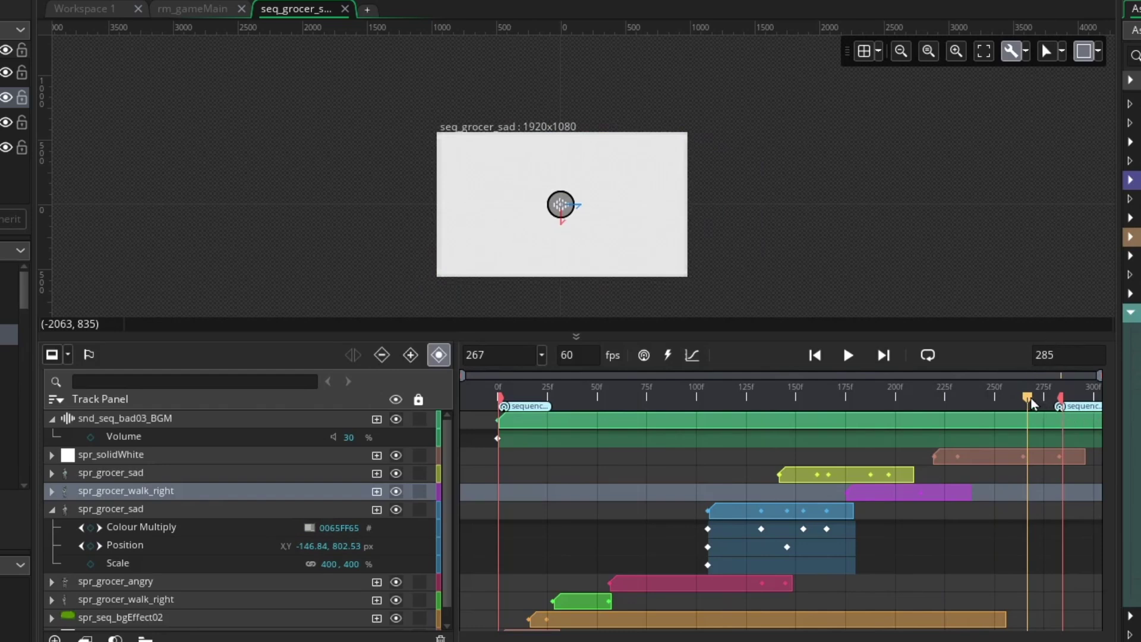
{"action": "left_click_drag", "start_coordinate": [1031, 397], "coordinate": [1058, 397]}
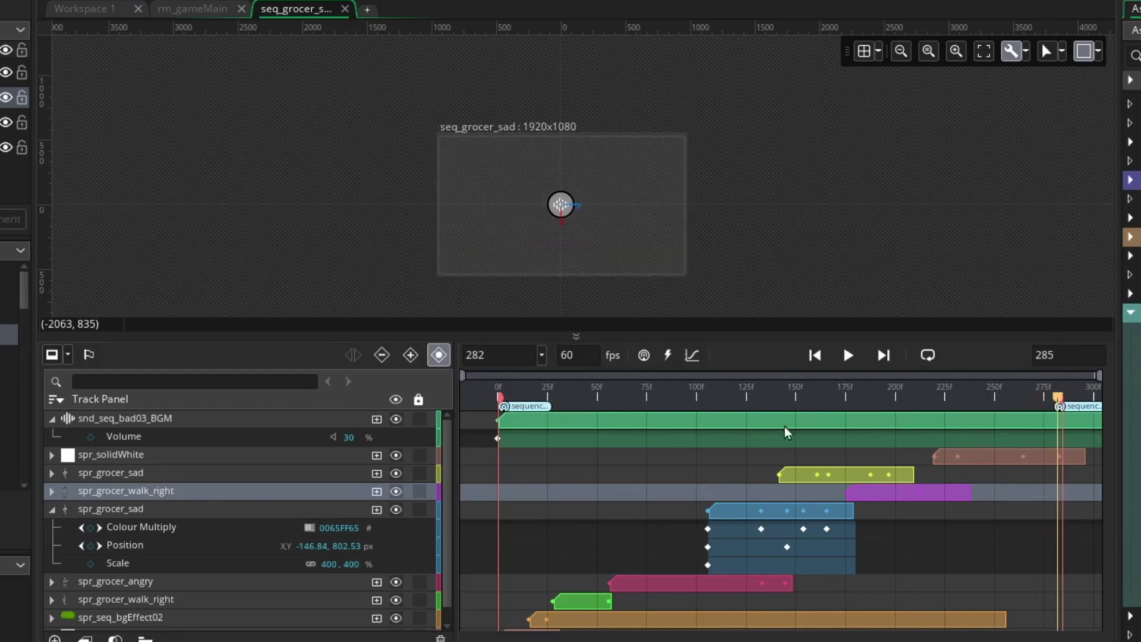